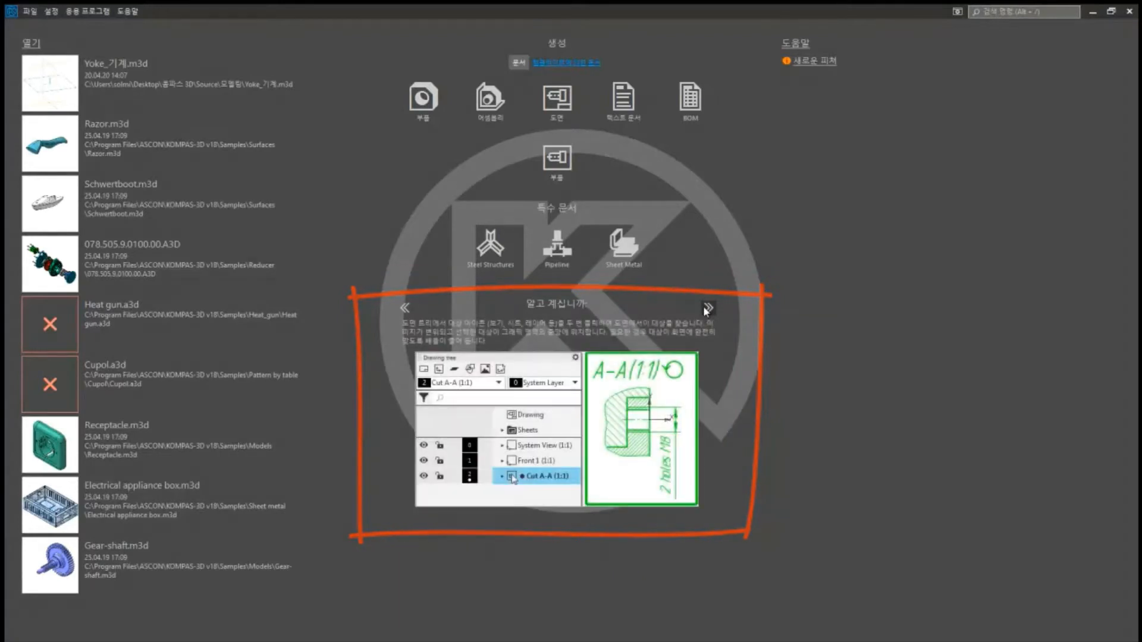
Browse the start page's tips and consult the KOMPAS-3D help contents
left_click(706, 308)
left_click(707, 308)
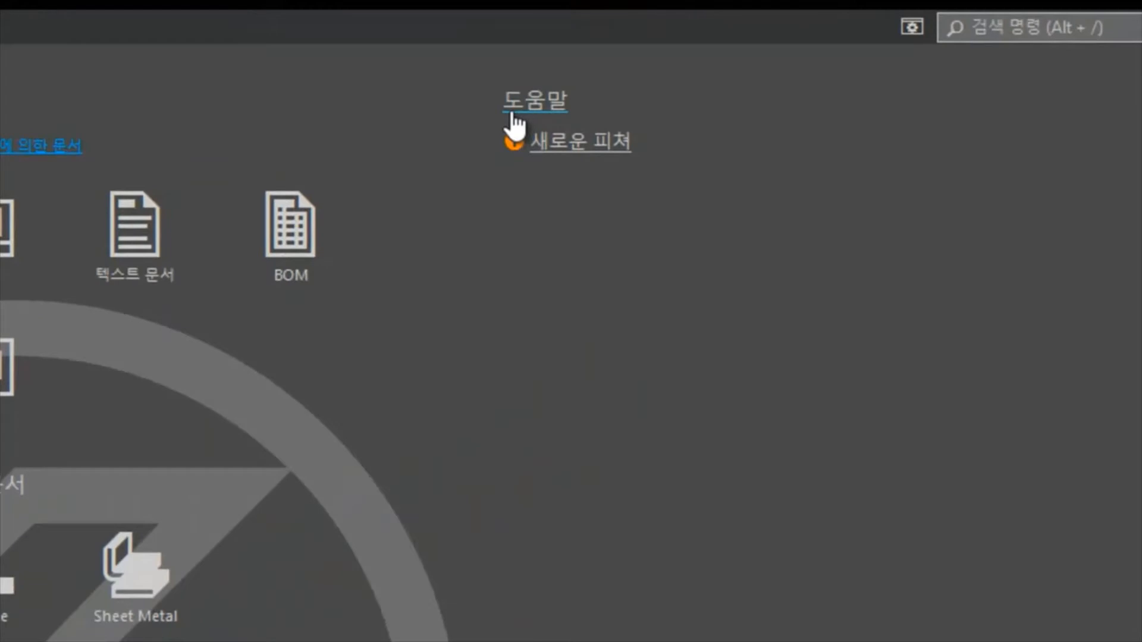
left_click(511, 113)
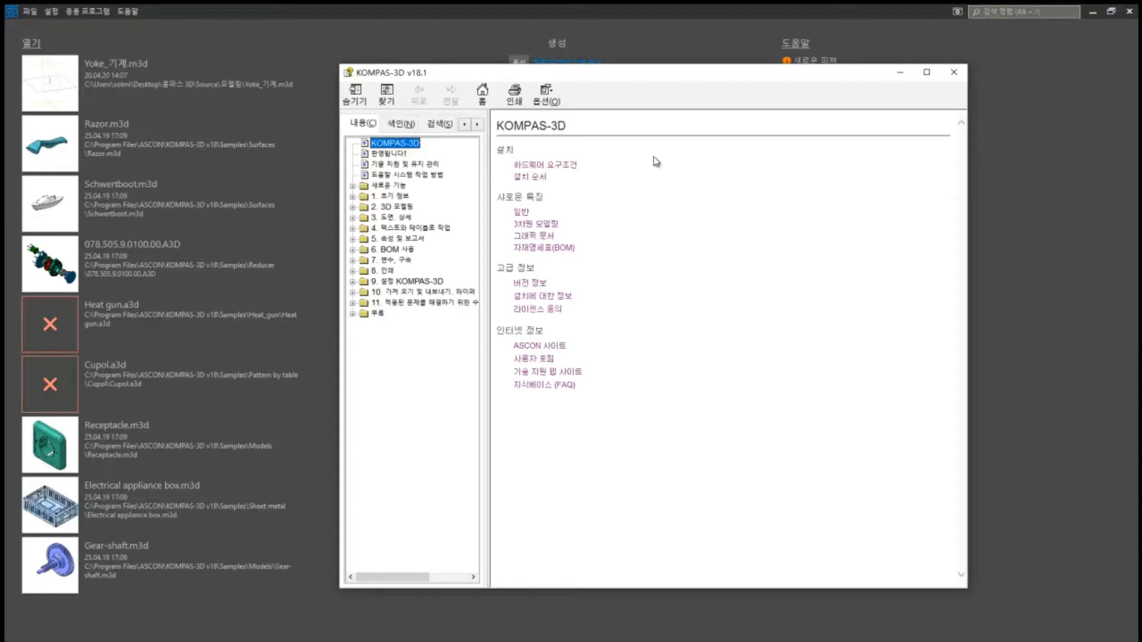
left_click(954, 72)
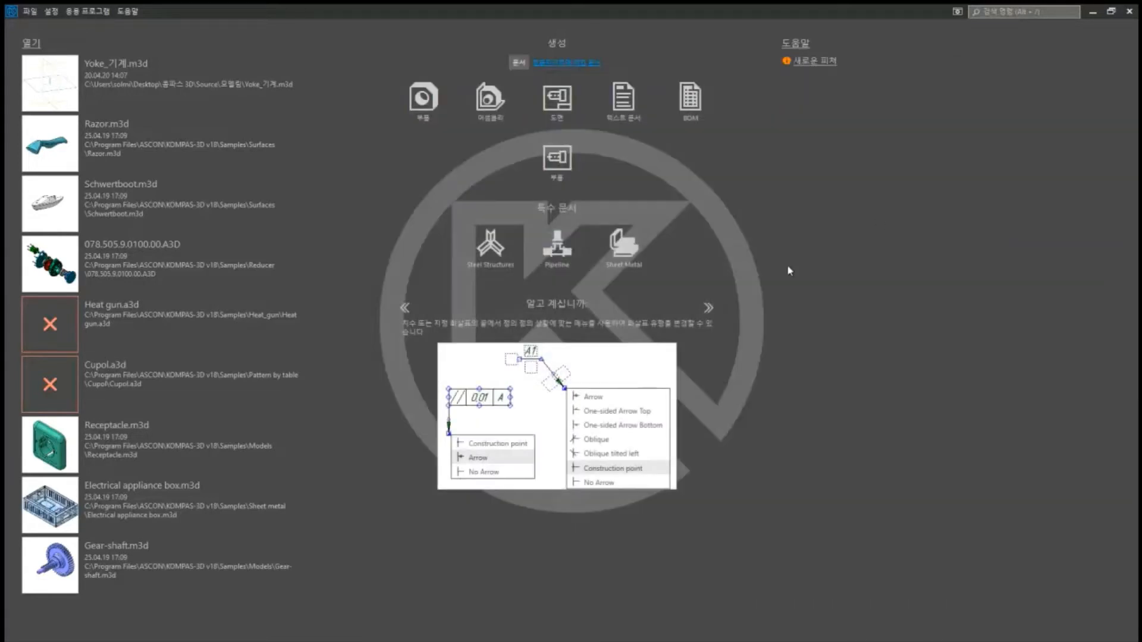
Create a new part and preview its wireframe-and-surface and sketch tool sets, returning to the solid modeling set
left_click(428, 109)
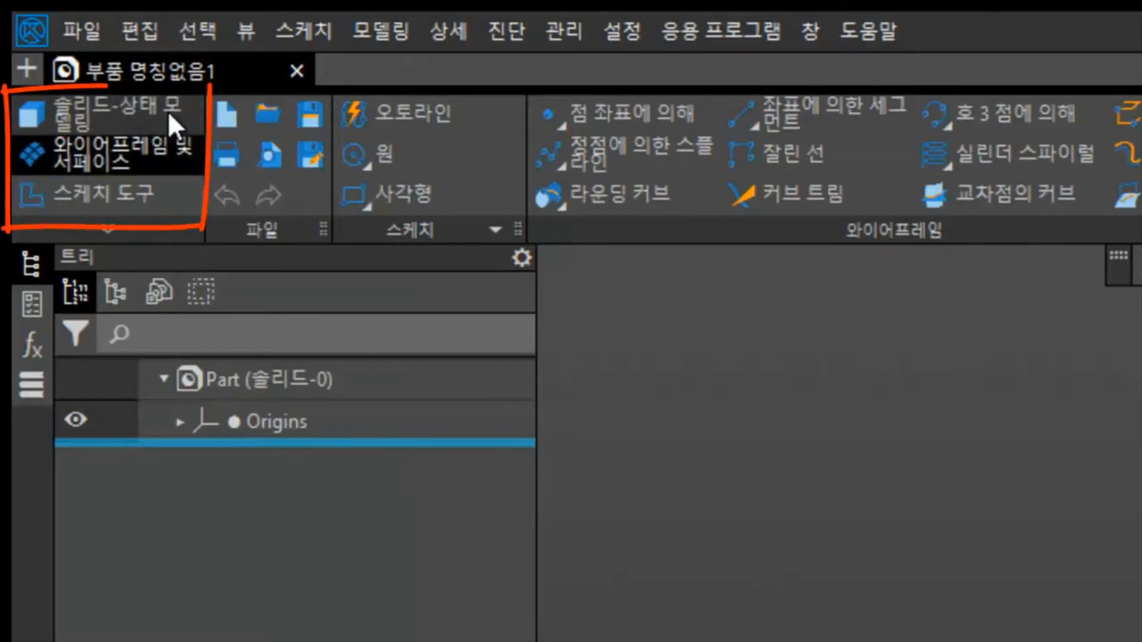
left_click(134, 118)
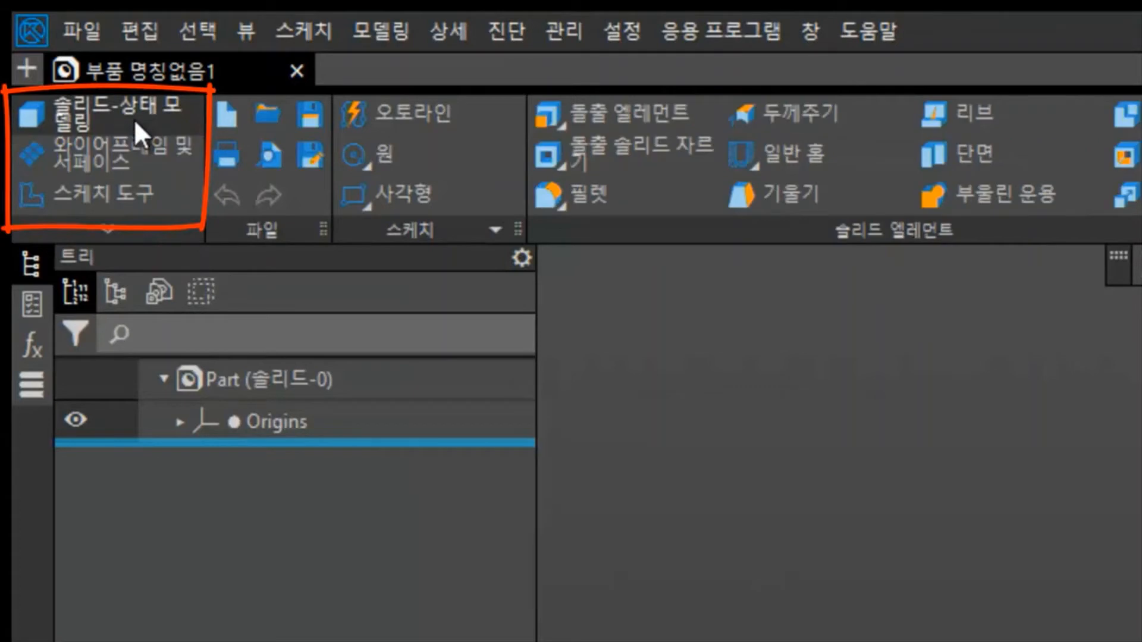
left_click(131, 146)
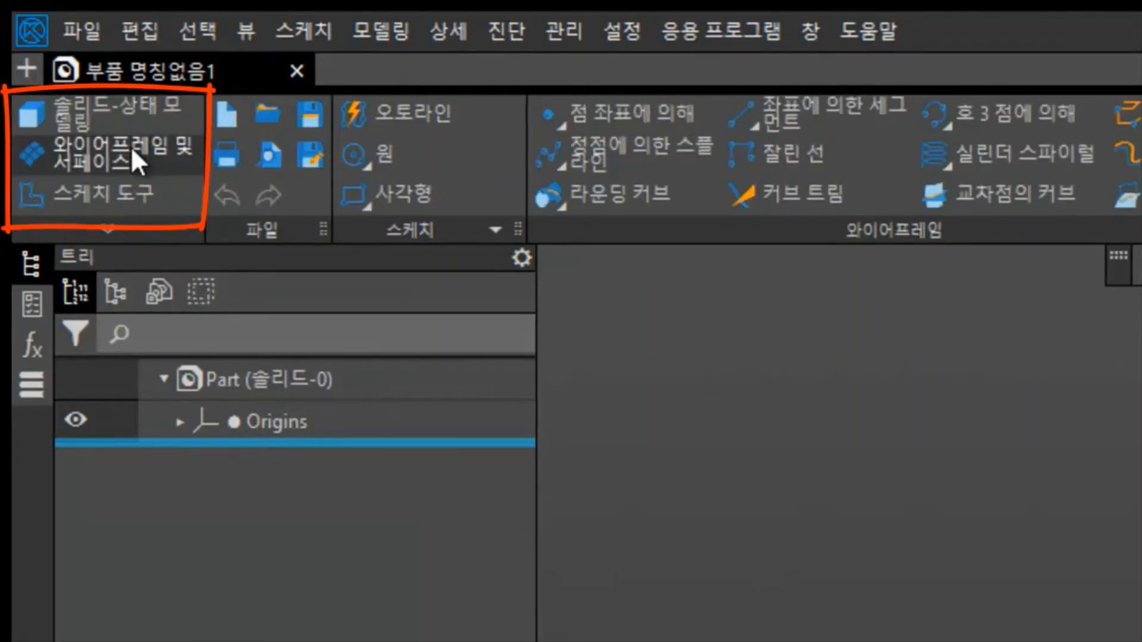
left_click(131, 205)
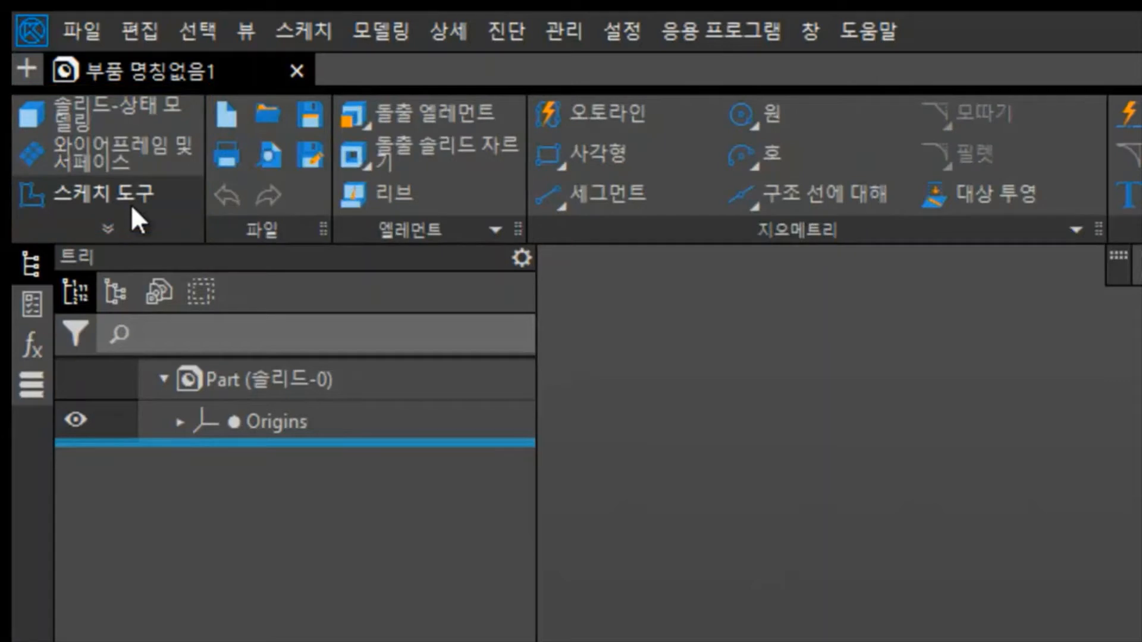
left_click(126, 158)
left_click(126, 123)
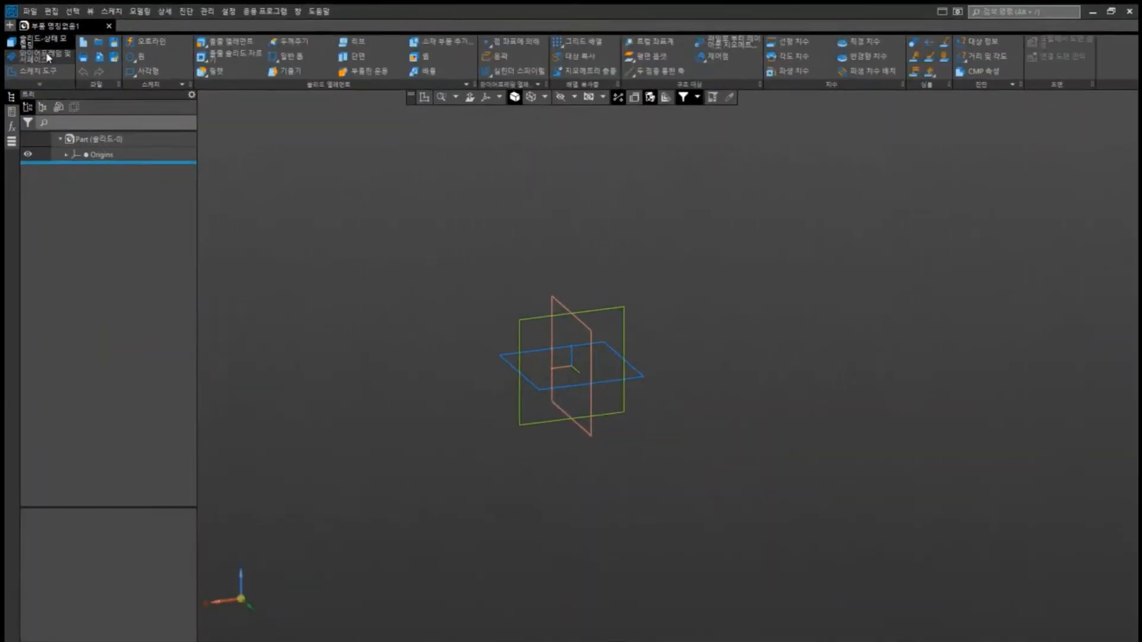
left_click(48, 71)
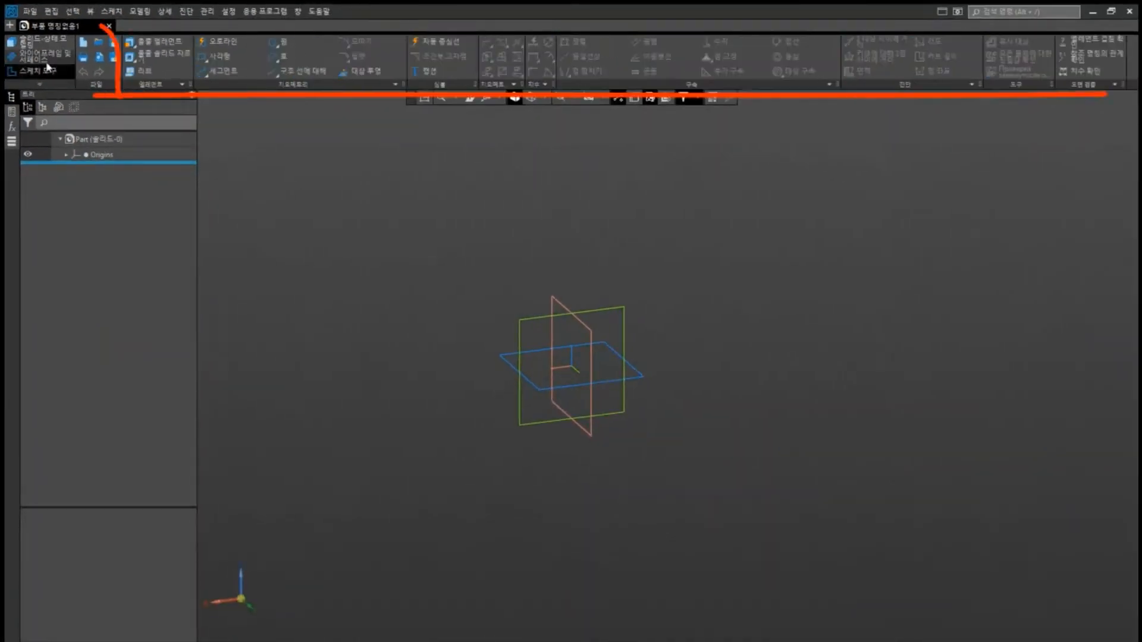
left_click(40, 41)
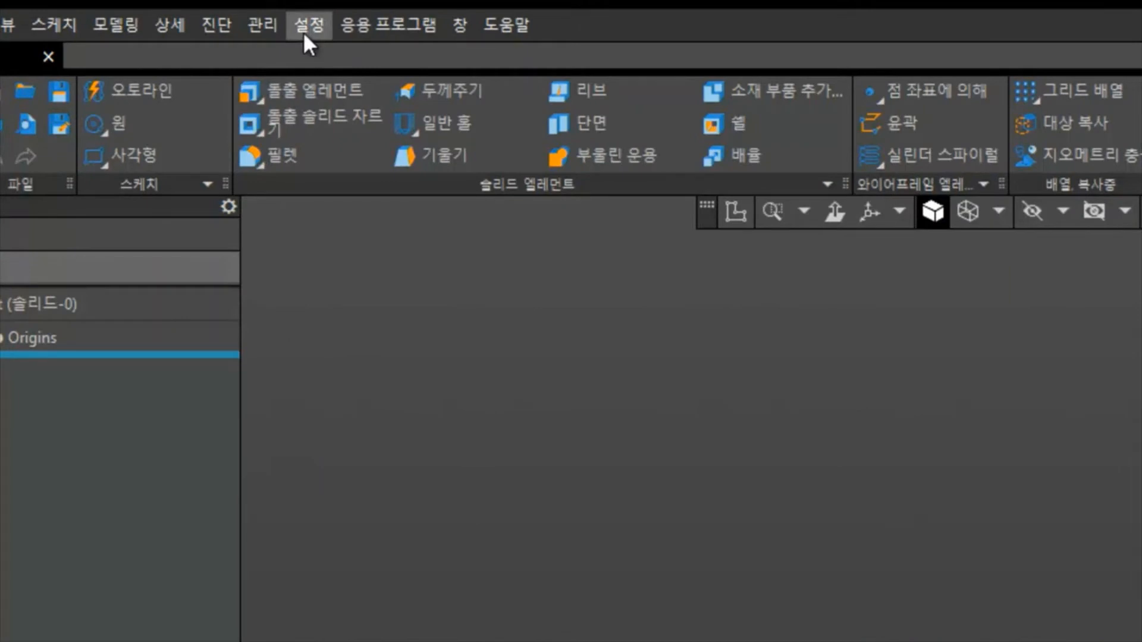
Hide the Parameters panel and shift the quick access toolbar along the top of the graphics area
left_click(305, 35)
mouse_move(309, 53)
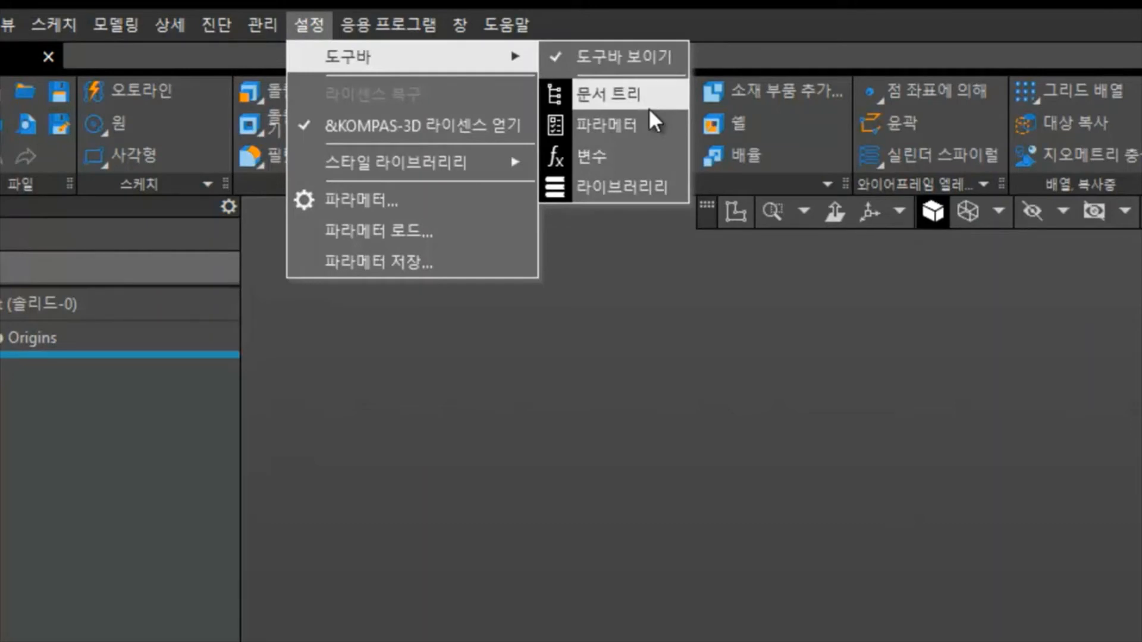
left_click(640, 134)
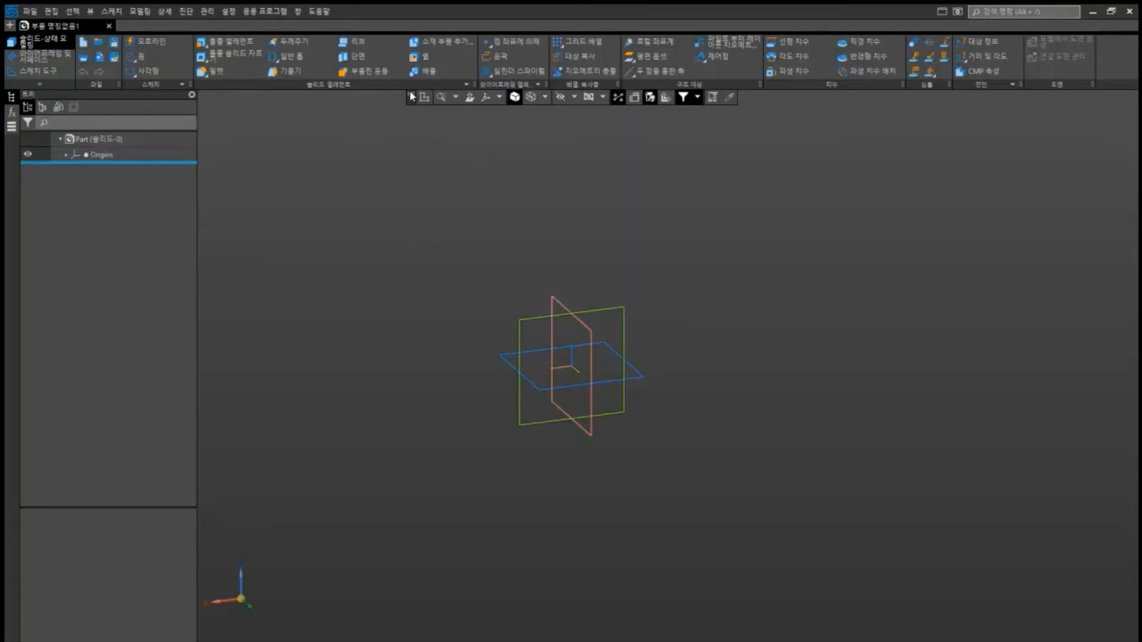
mouse_move(411, 95)
left_mouse_down()
mouse_move(322, 97)
mouse_move(681, 96)
mouse_move(417, 107)
mouse_move(489, 102)
mouse_move(478, 102)
left_mouse_up()
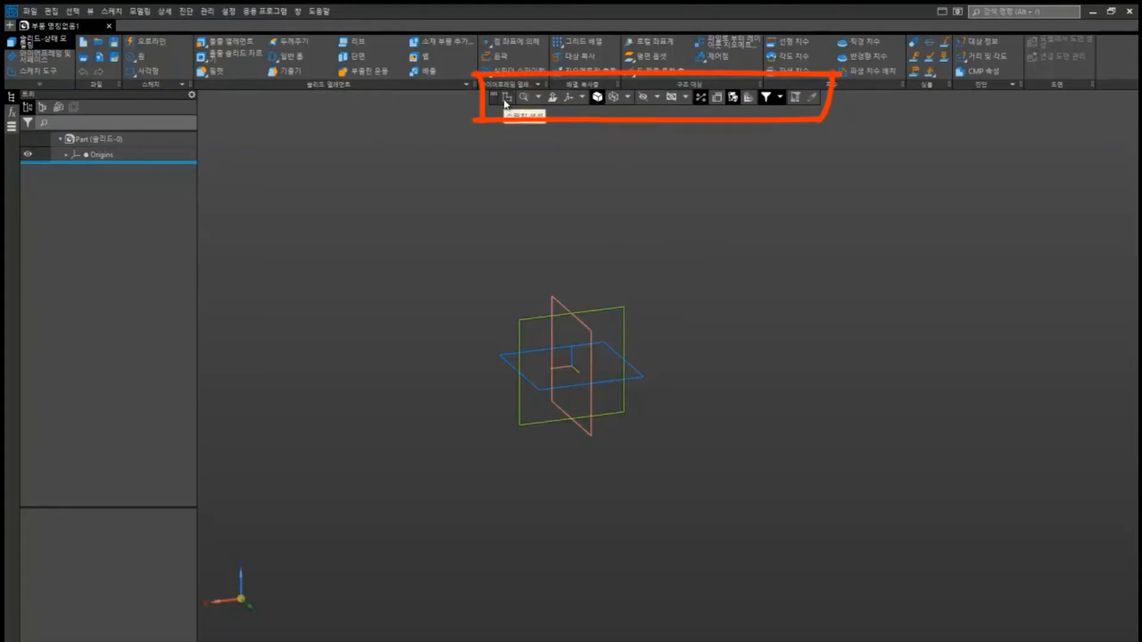
left_click(581, 99)
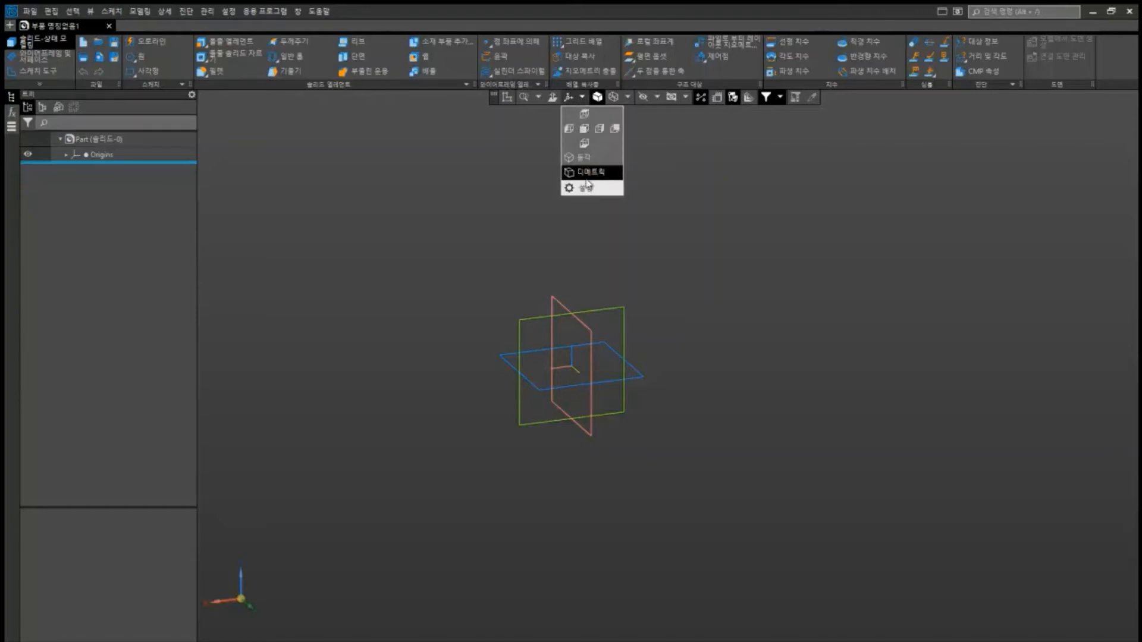
left_click(662, 153)
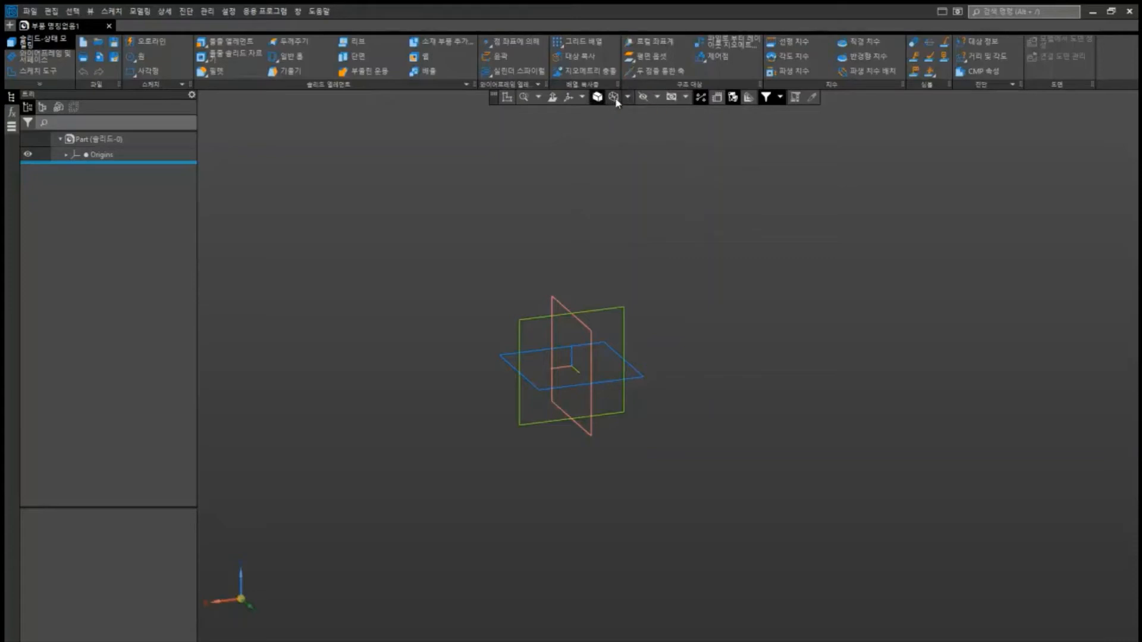
left_click(626, 97)
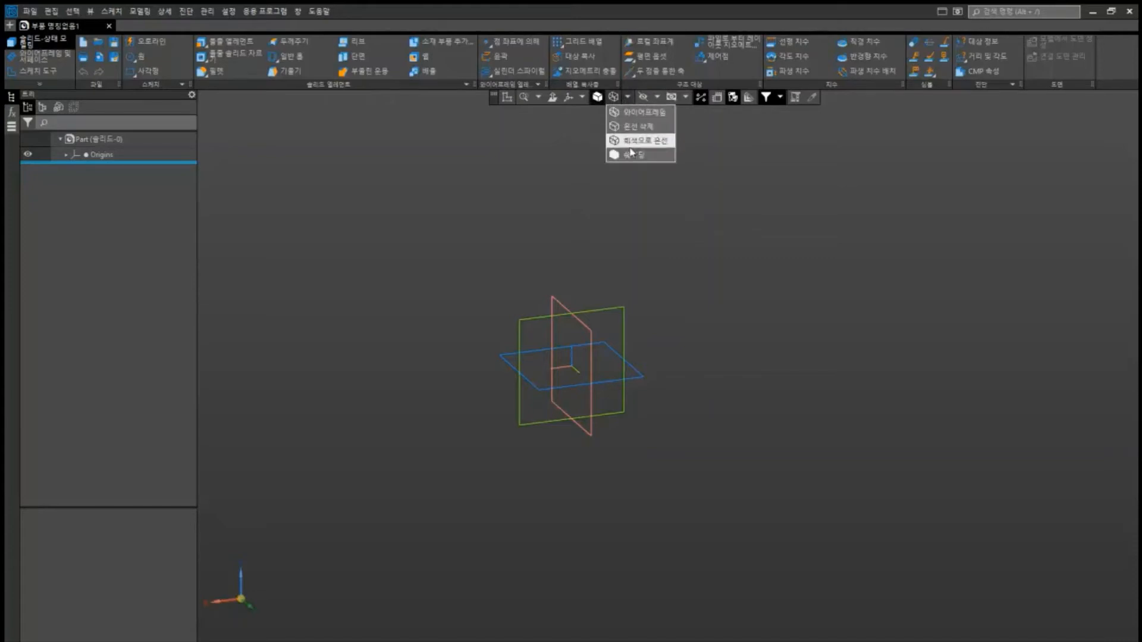
left_click(561, 124)
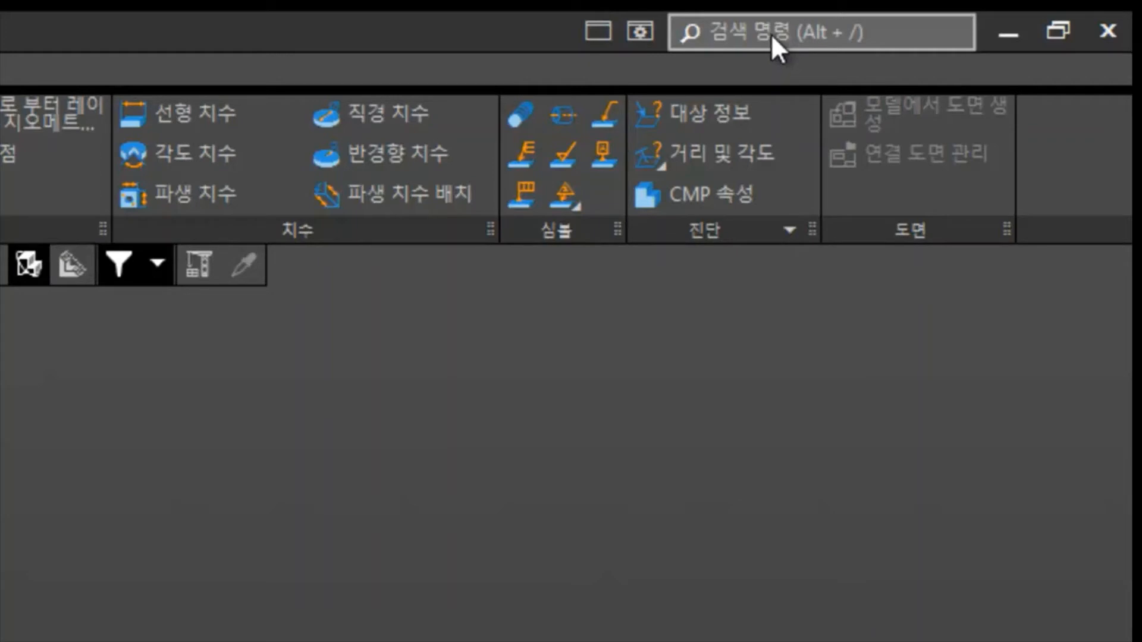
Search the program's commands for "옵셋" (offset)
left_click(772, 34)
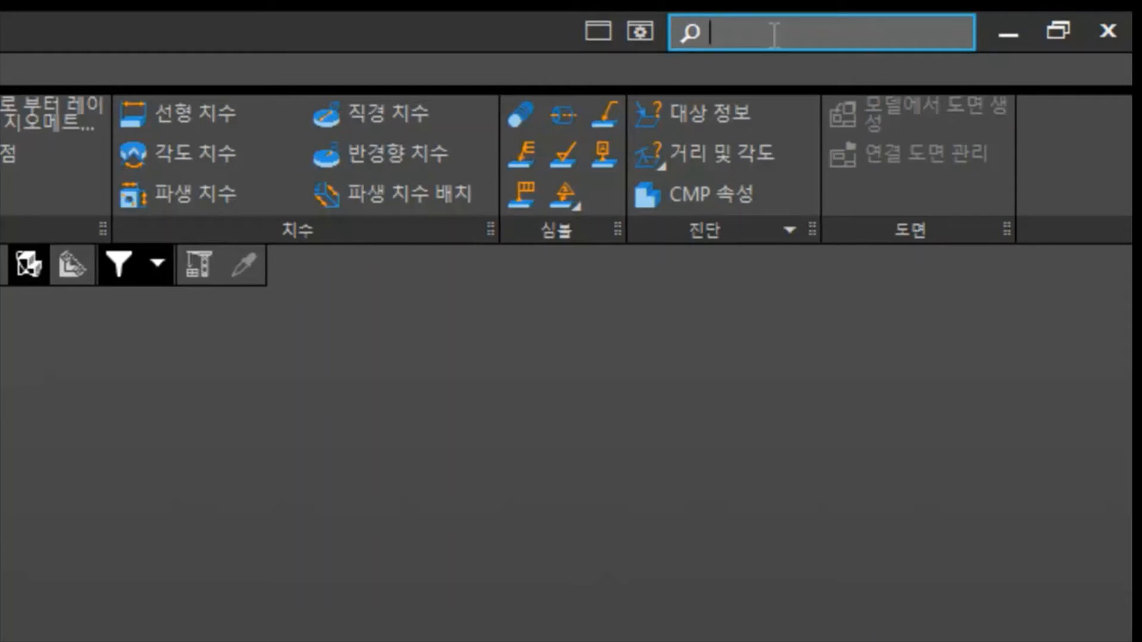
type("d")
key("BackSpace")
type("옵ㅅ")
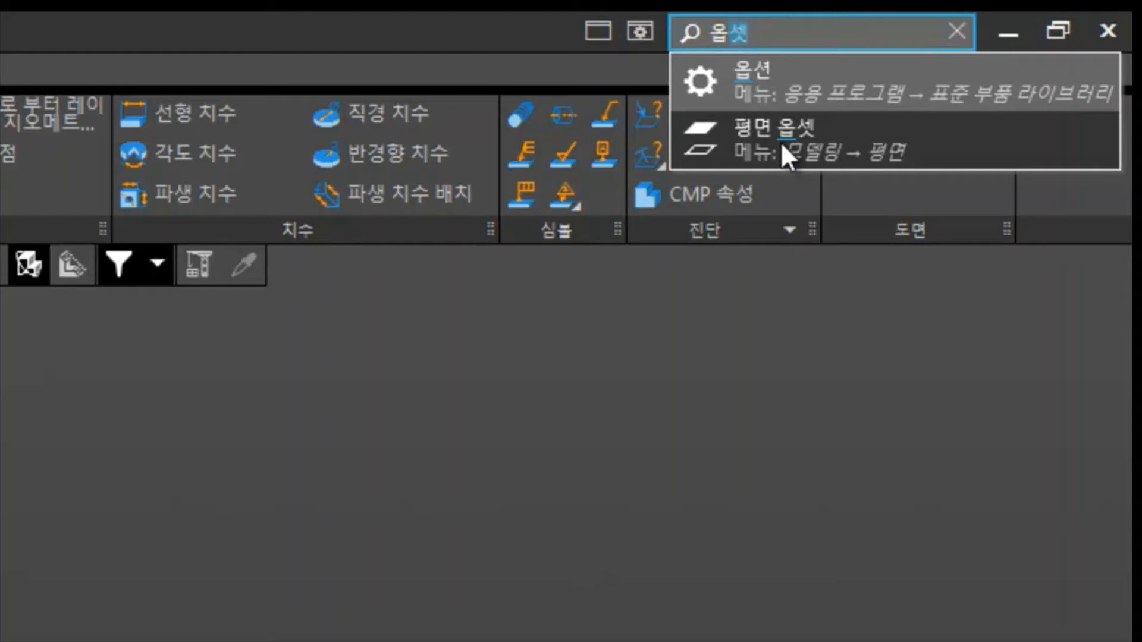
left_click(663, 349)
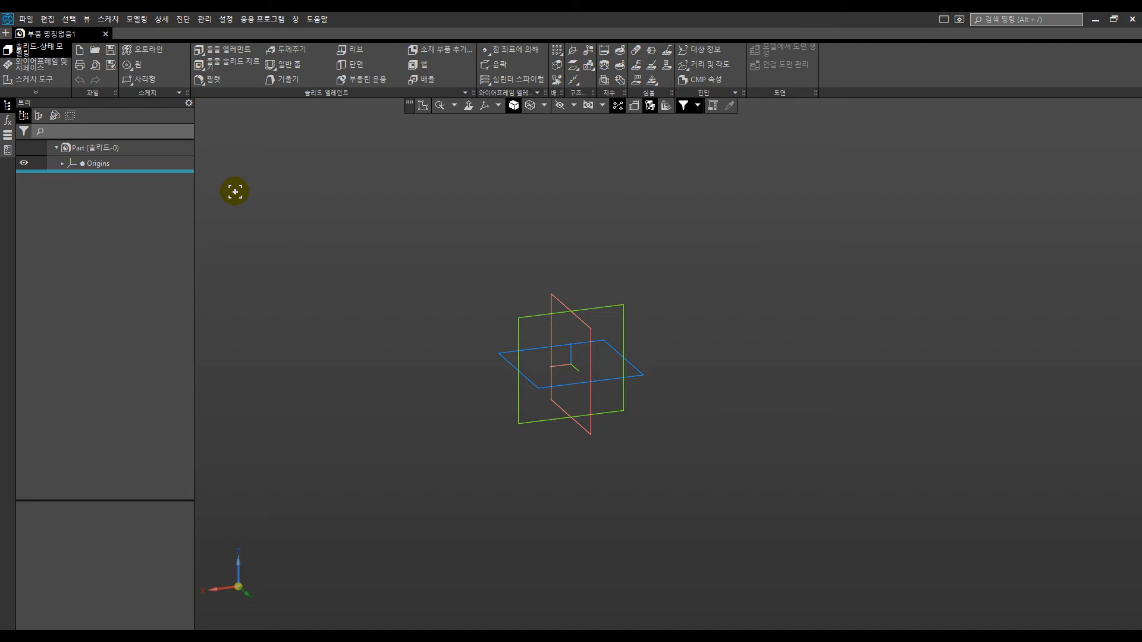
Set the part's designation to 123 and its name to Yoke in the part properties
left_click(171, 150)
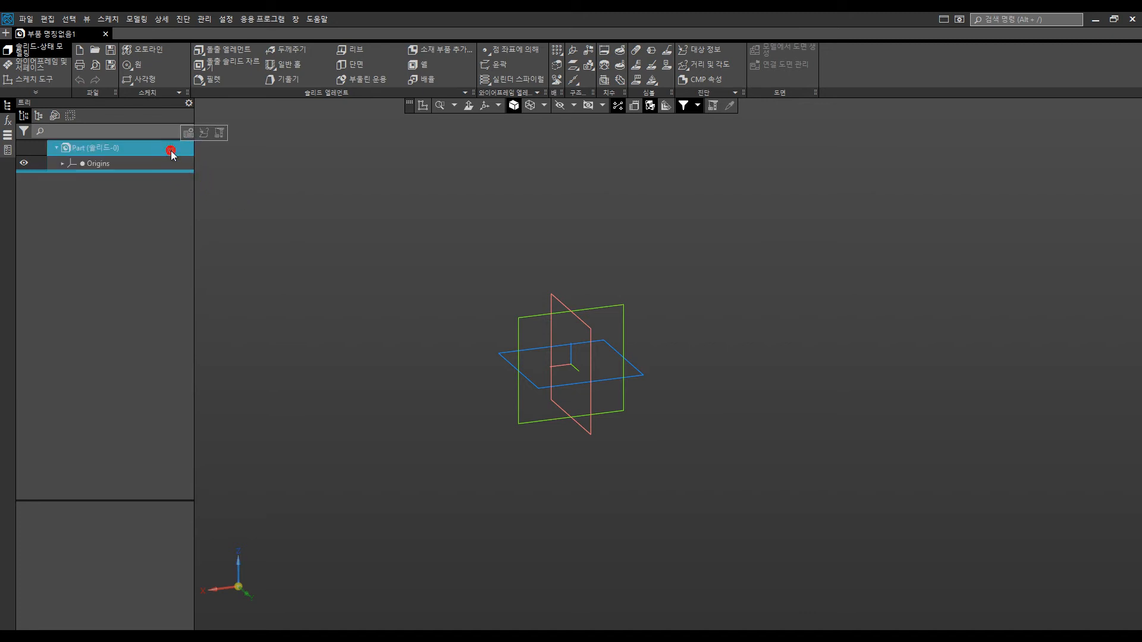
left_click(186, 136)
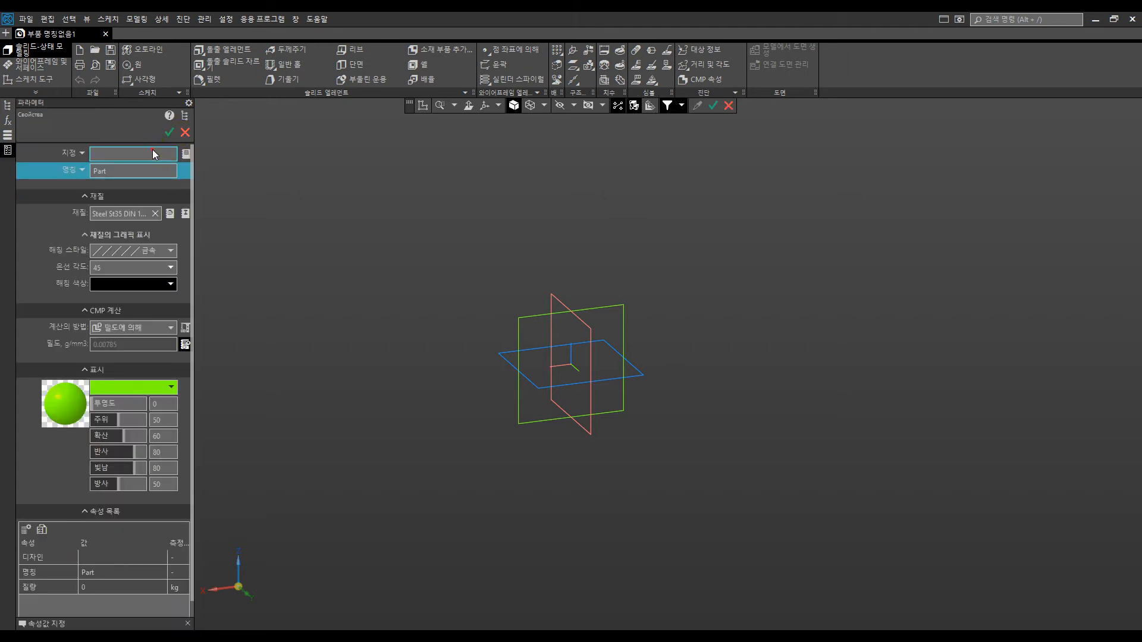
left_click(154, 153)
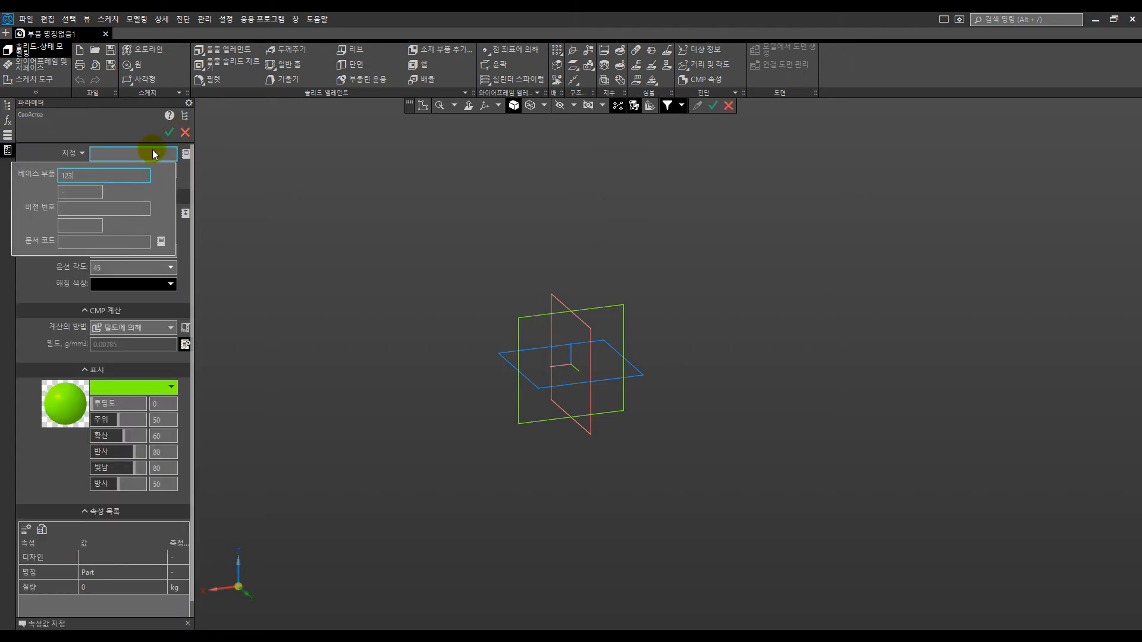
key("Return")
left_click(135, 172)
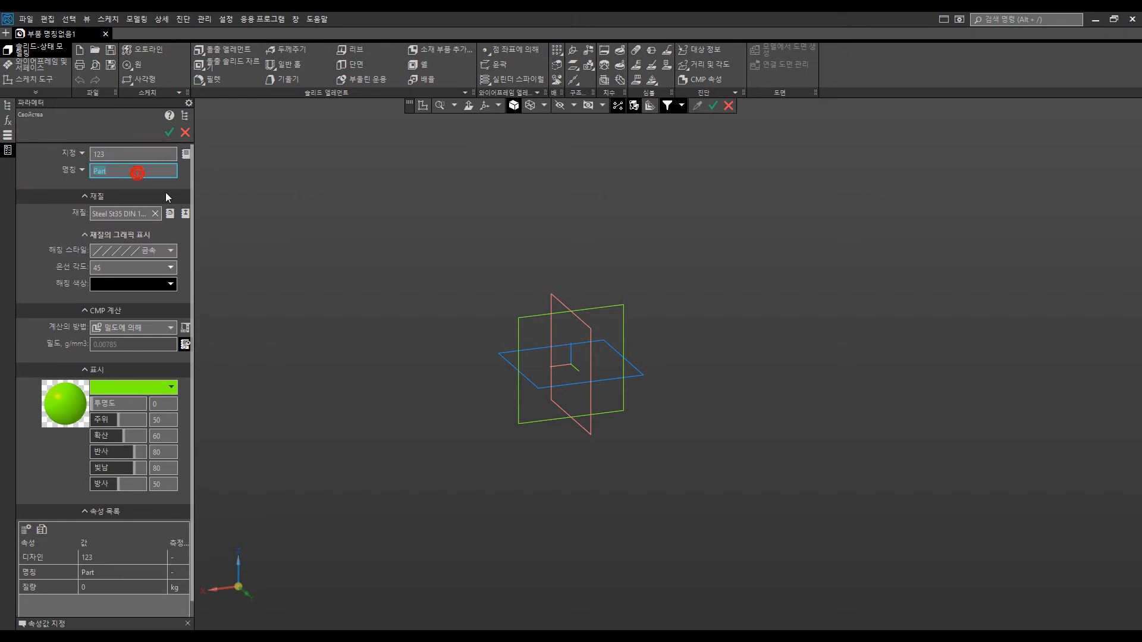
type("Yoke")
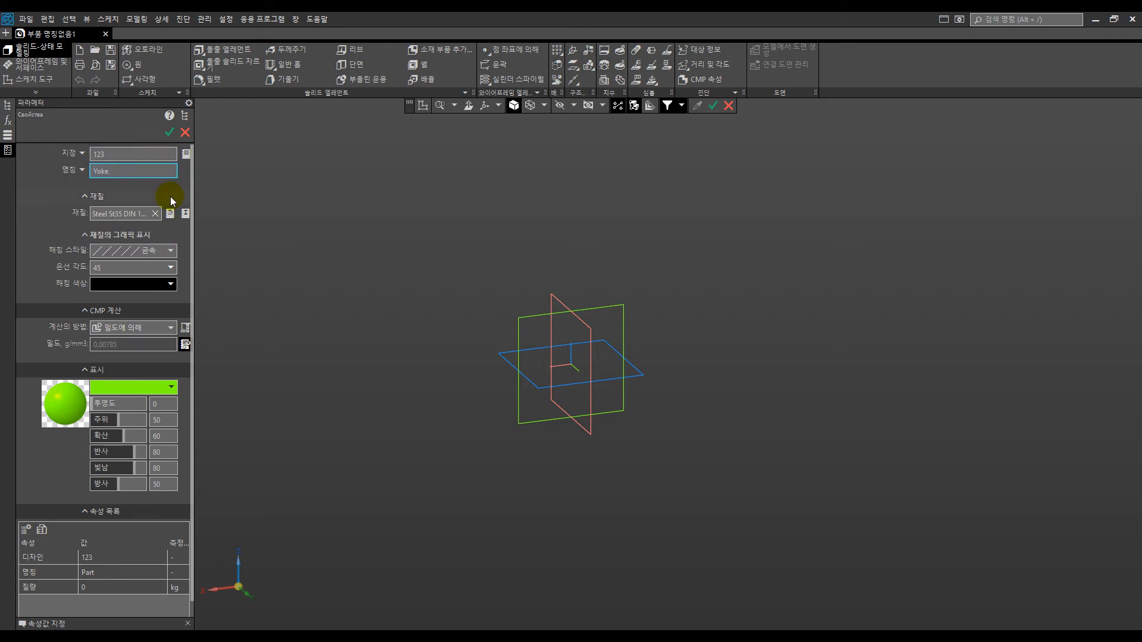
key("Return")
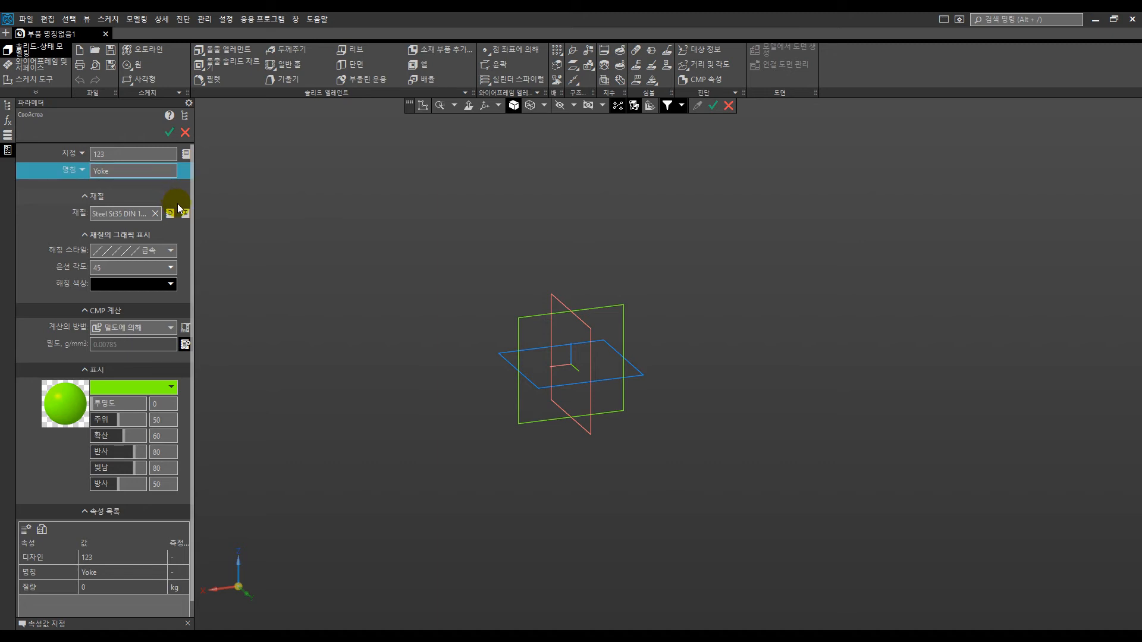
left_click(169, 132)
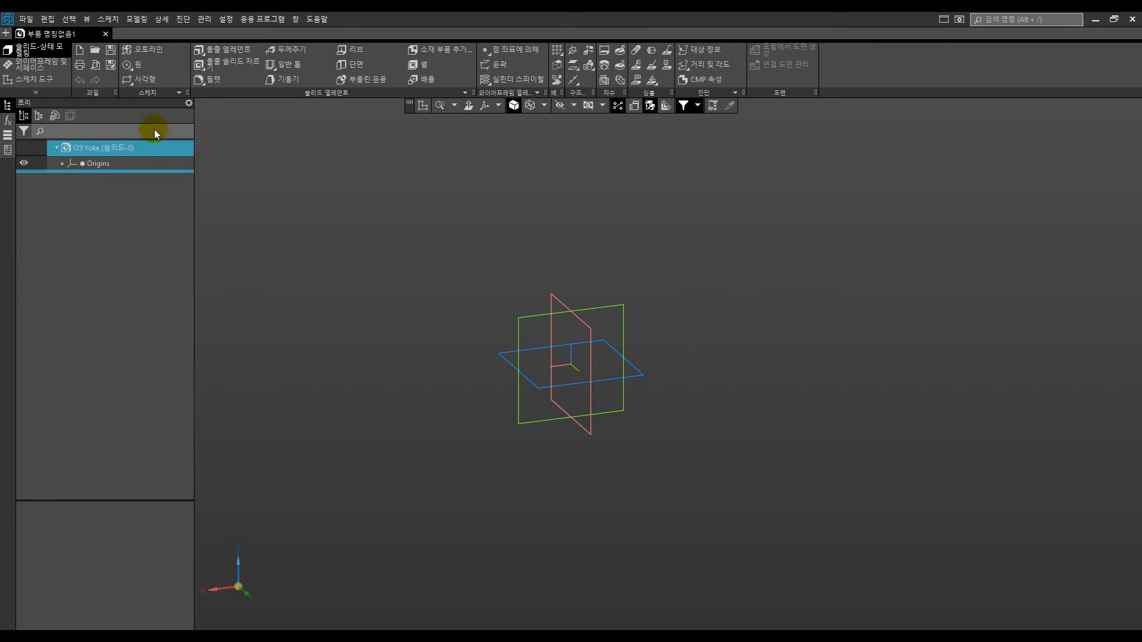
Save the part as Yoke _ 123 in KOMPAS part format (.m3d) in the 모델링 연습 folder
left_click(113, 56)
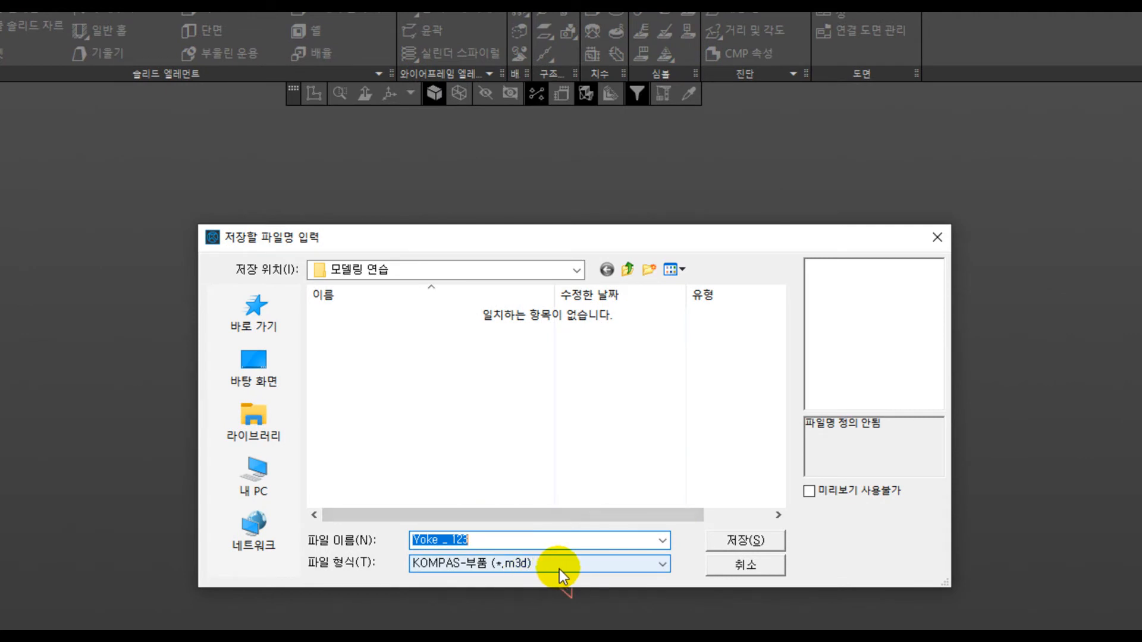
left_click(719, 541)
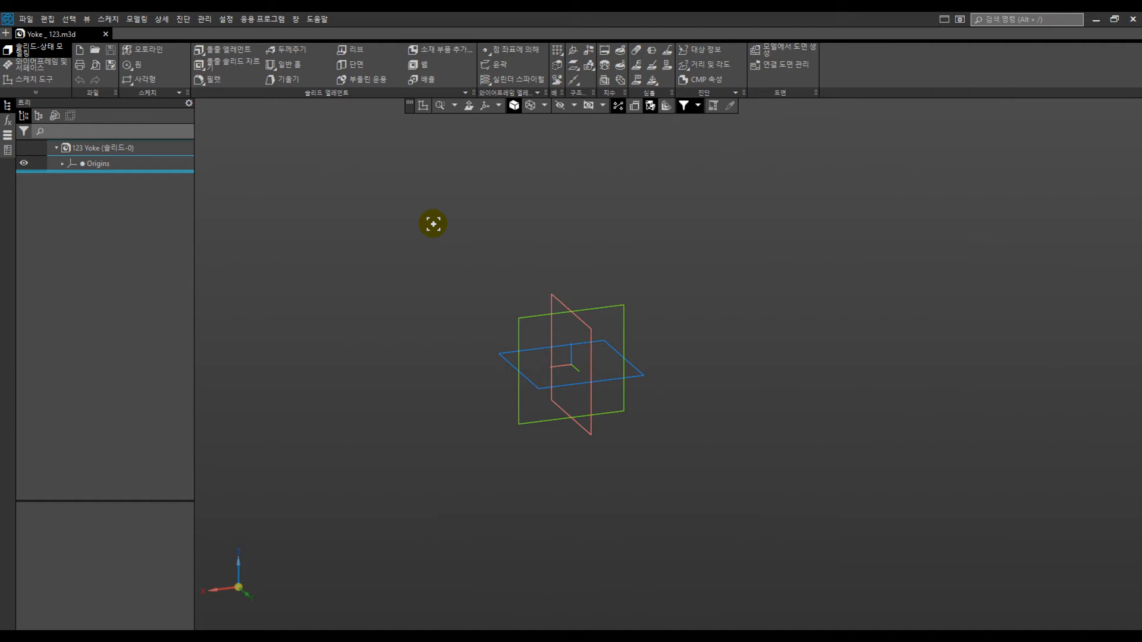
Start a new sketch on the ZX Plane, picking it from the model tree's origins
left_click(426, 106)
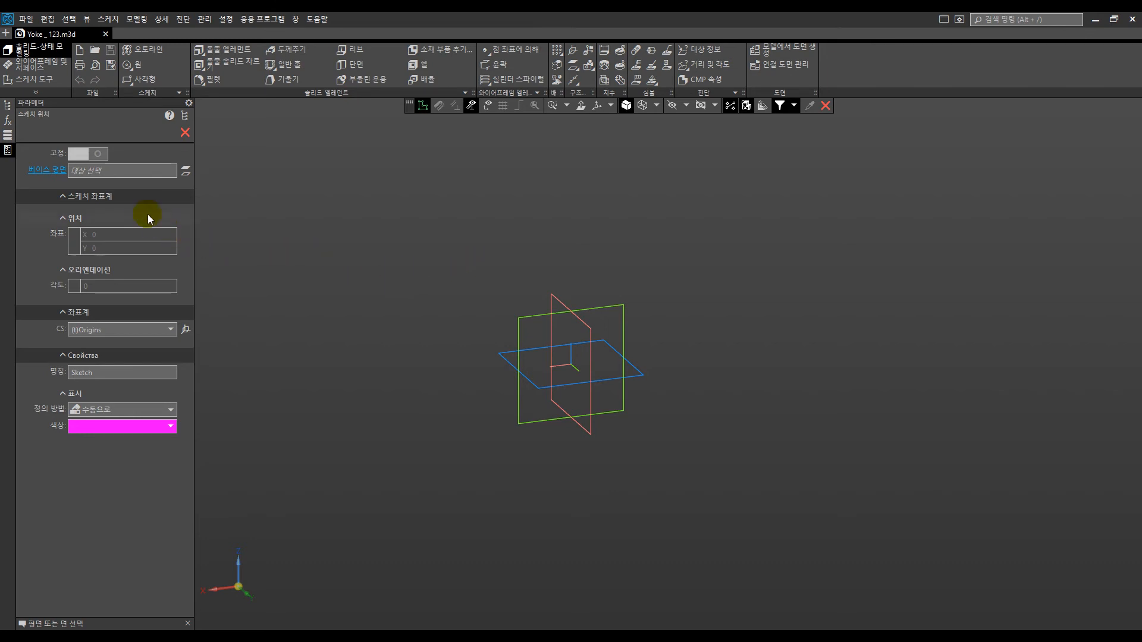
left_click(132, 174)
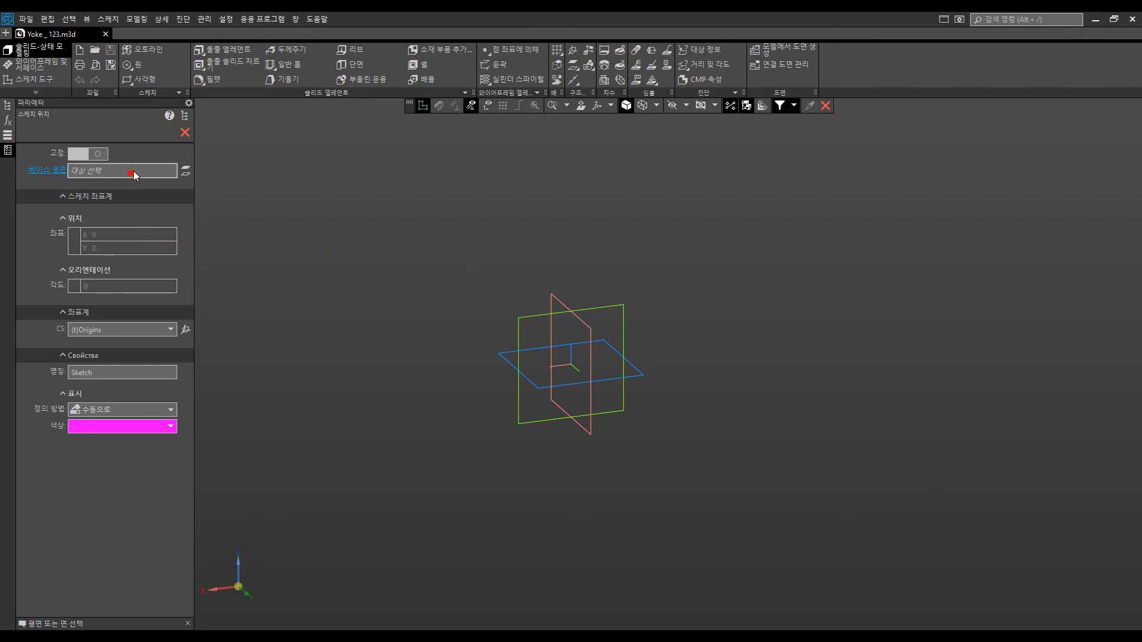
left_click(185, 116)
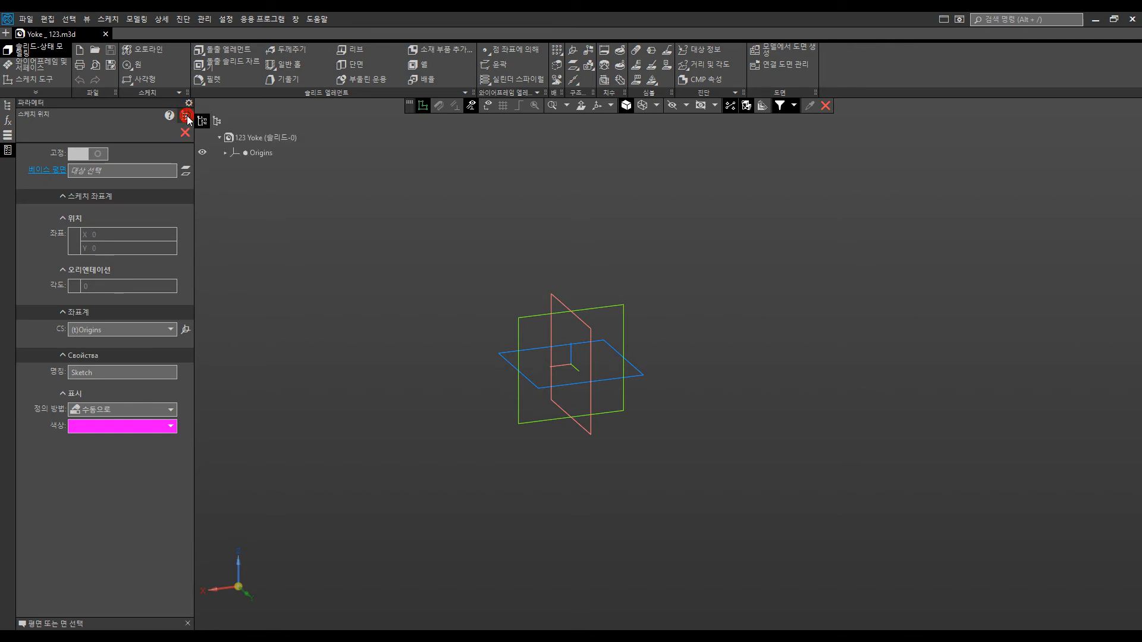
left_click(225, 153)
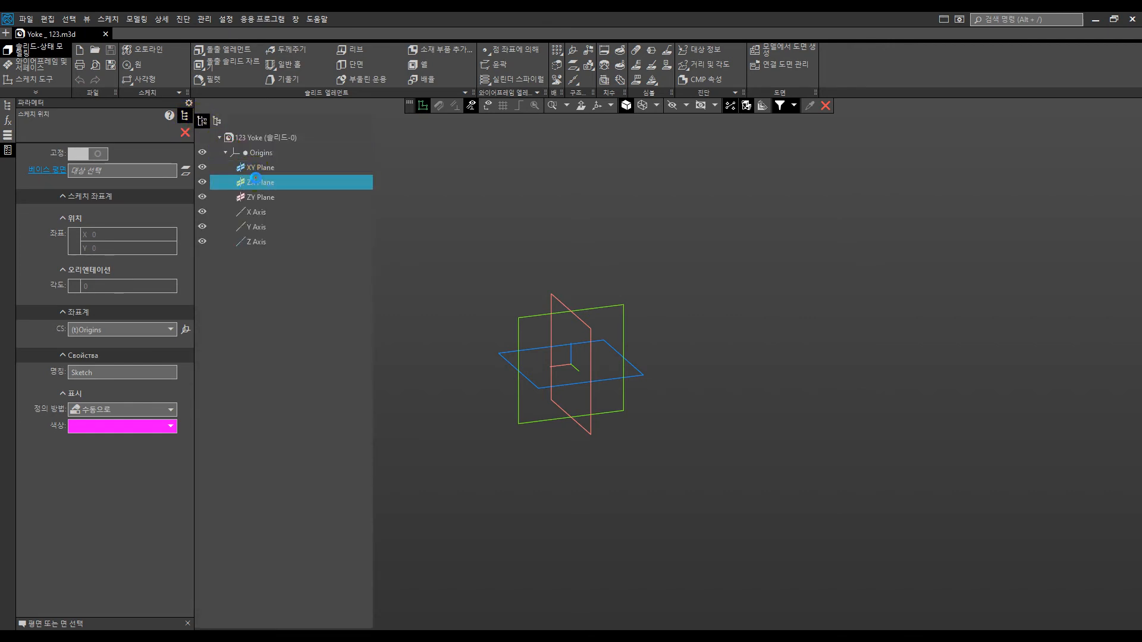
left_click(257, 182)
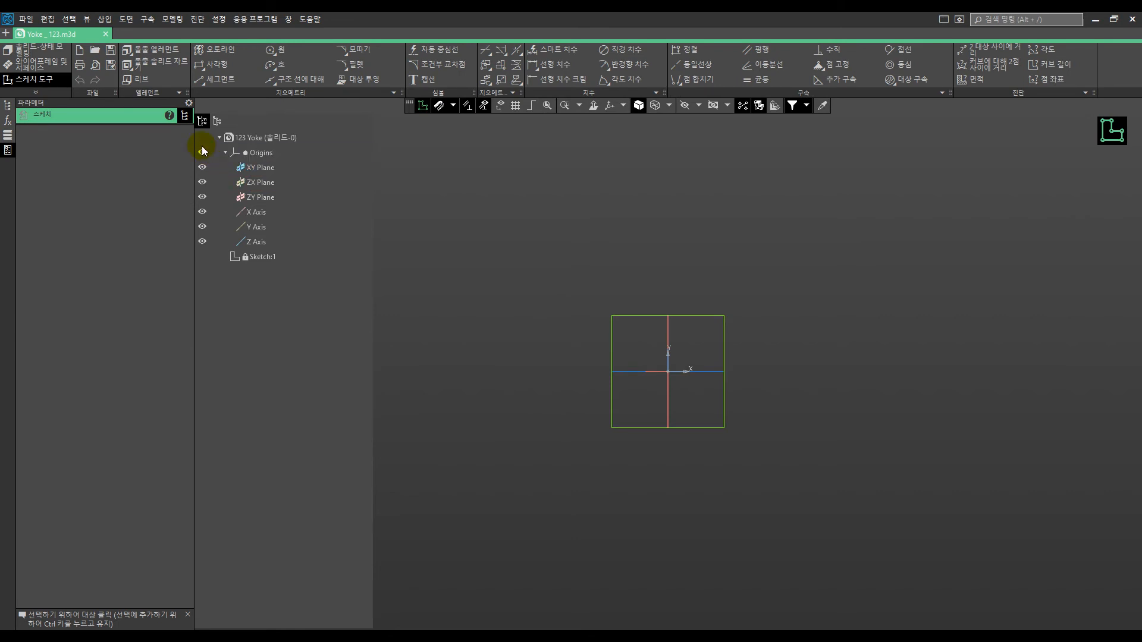
left_click(184, 117)
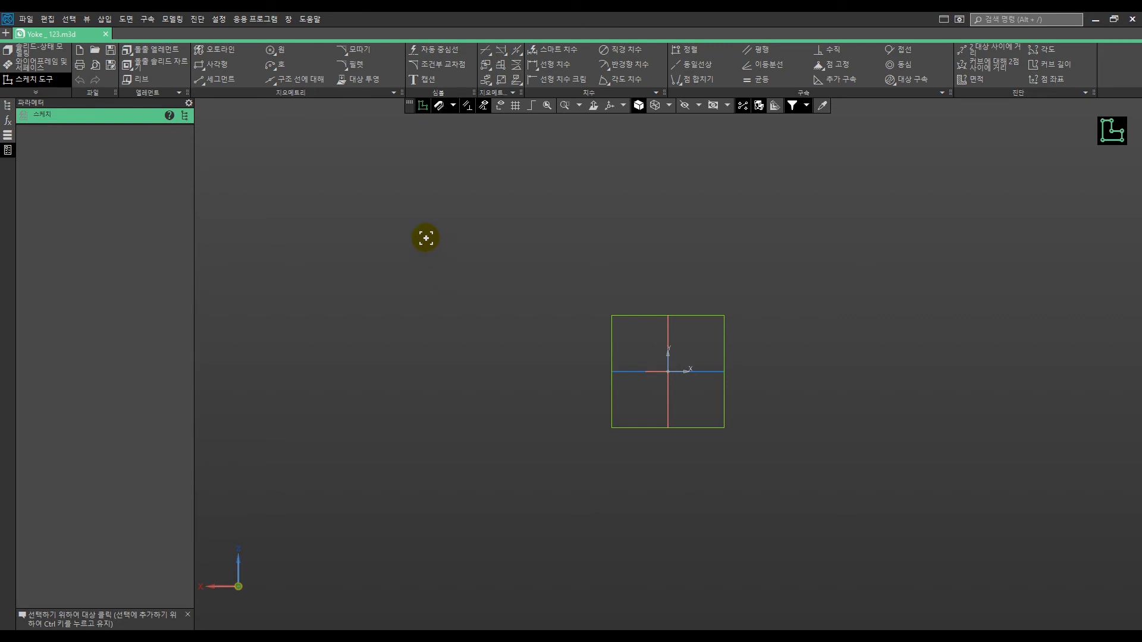
Draw a rectangle about 101 mm wide and 89 mm high from corner to corner around the sketch origin
left_click(484, 107)
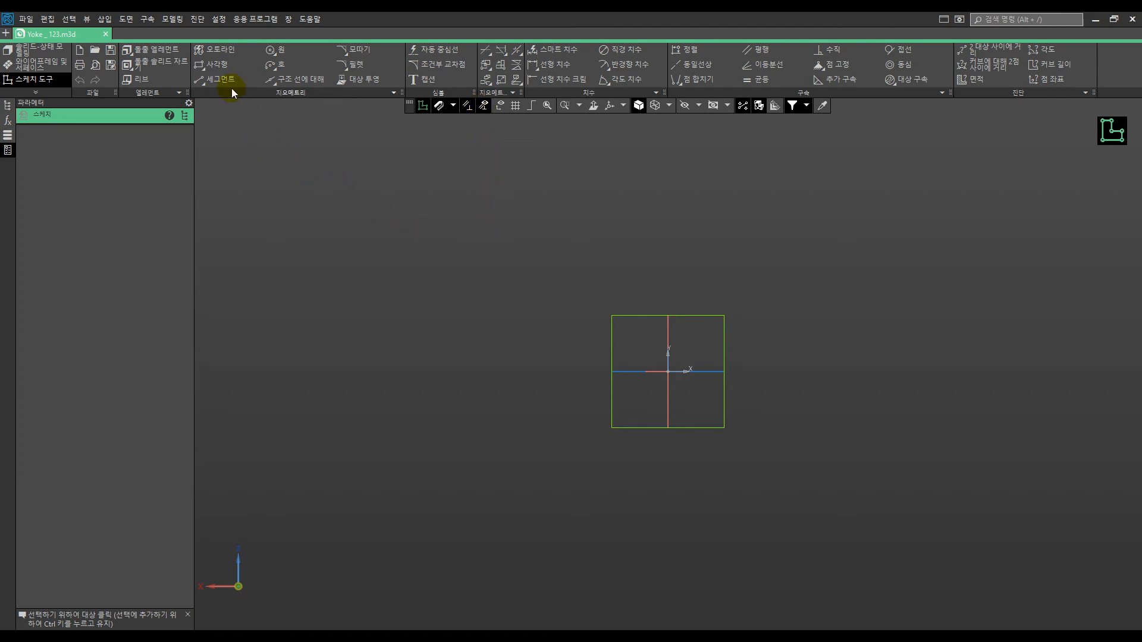
left_click(225, 70)
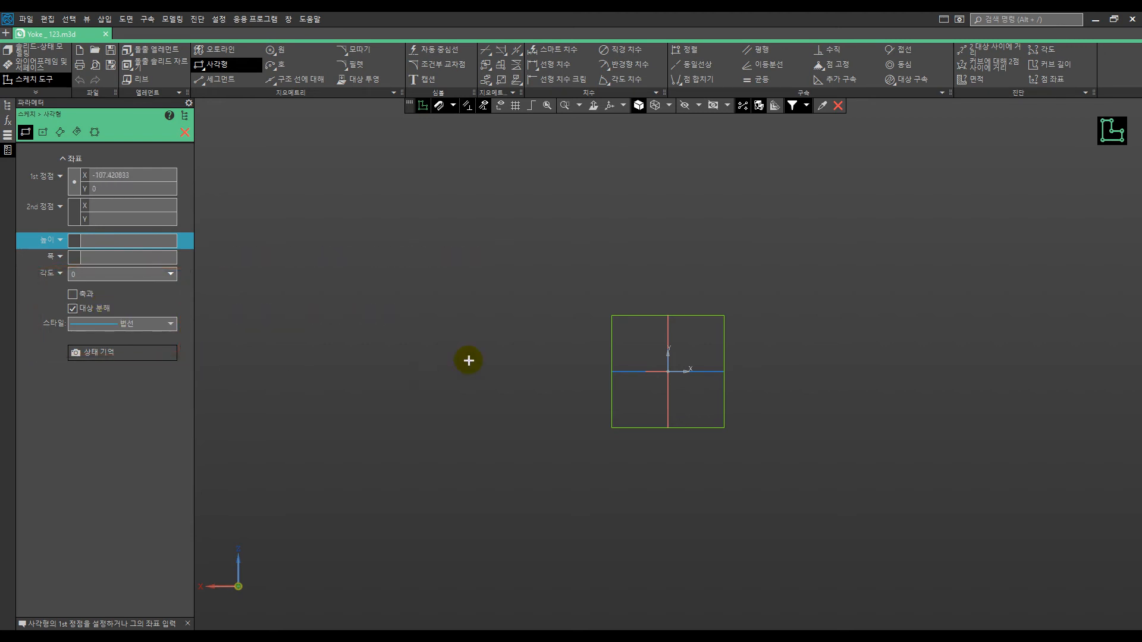
left_click(554, 267)
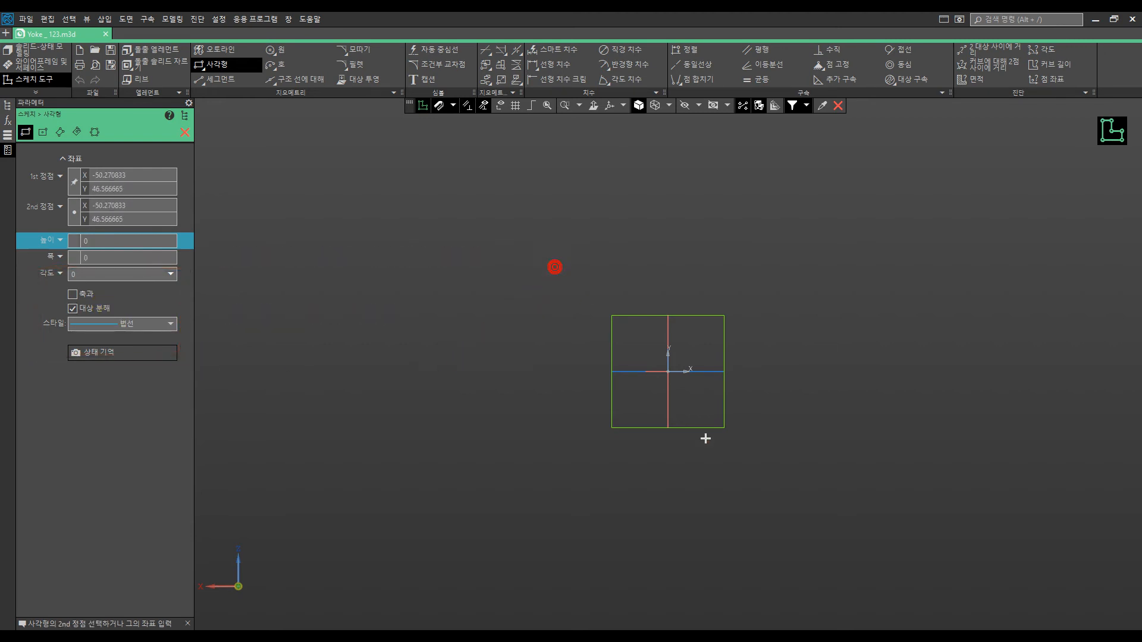
left_click(781, 467)
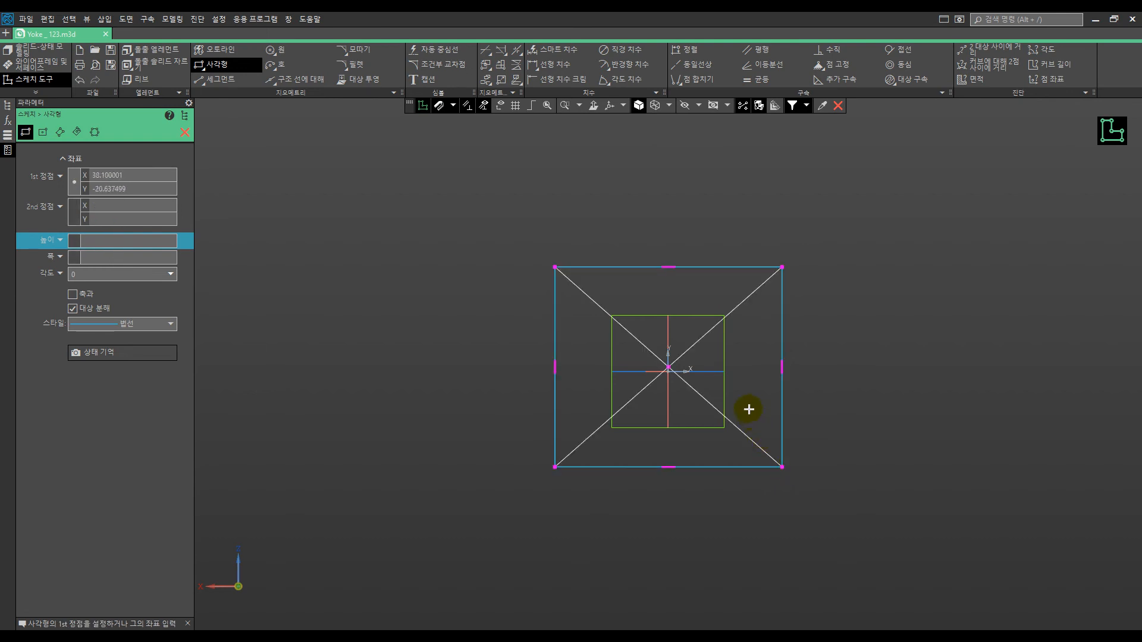
Add a smart dimension above the rectangle's top edge and set its width to 34 mm
left_click(559, 48)
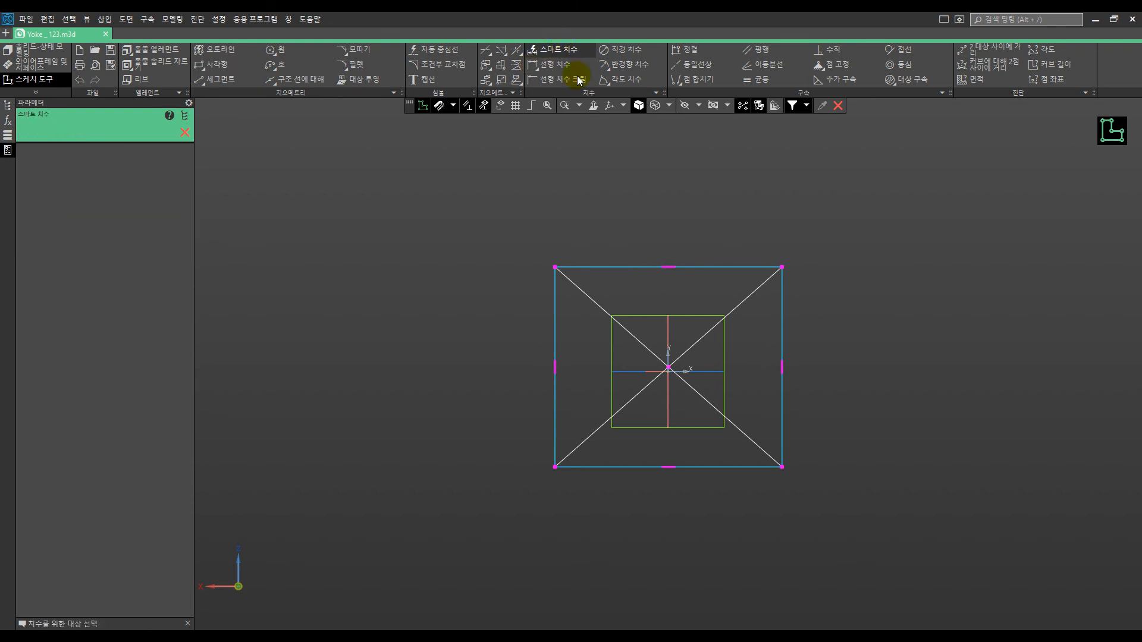
left_click(646, 267)
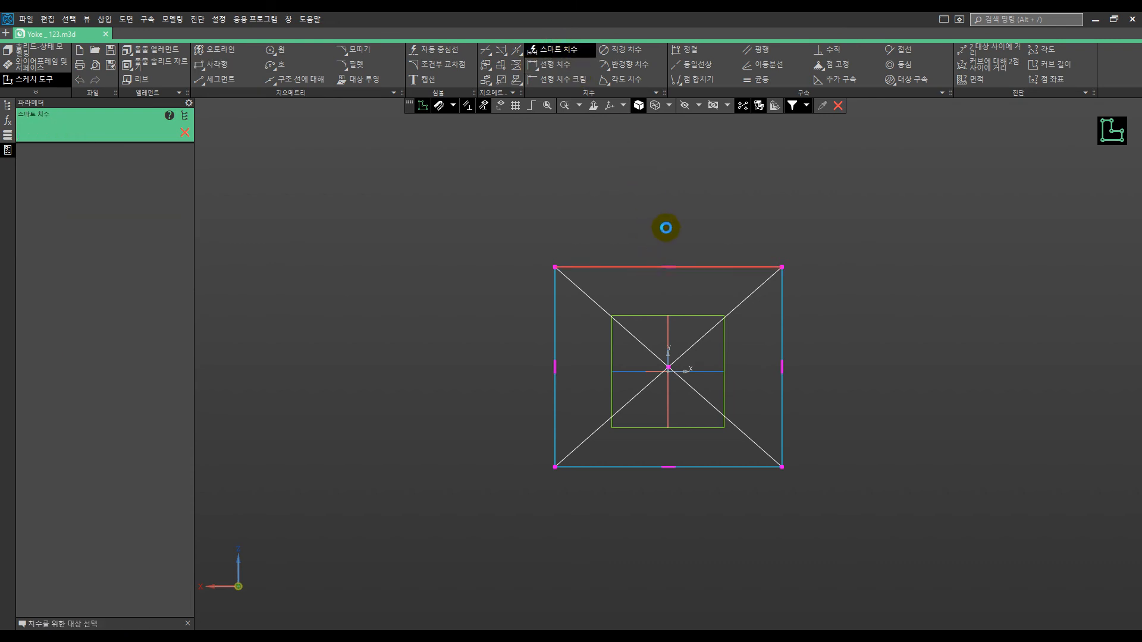
left_click(665, 227)
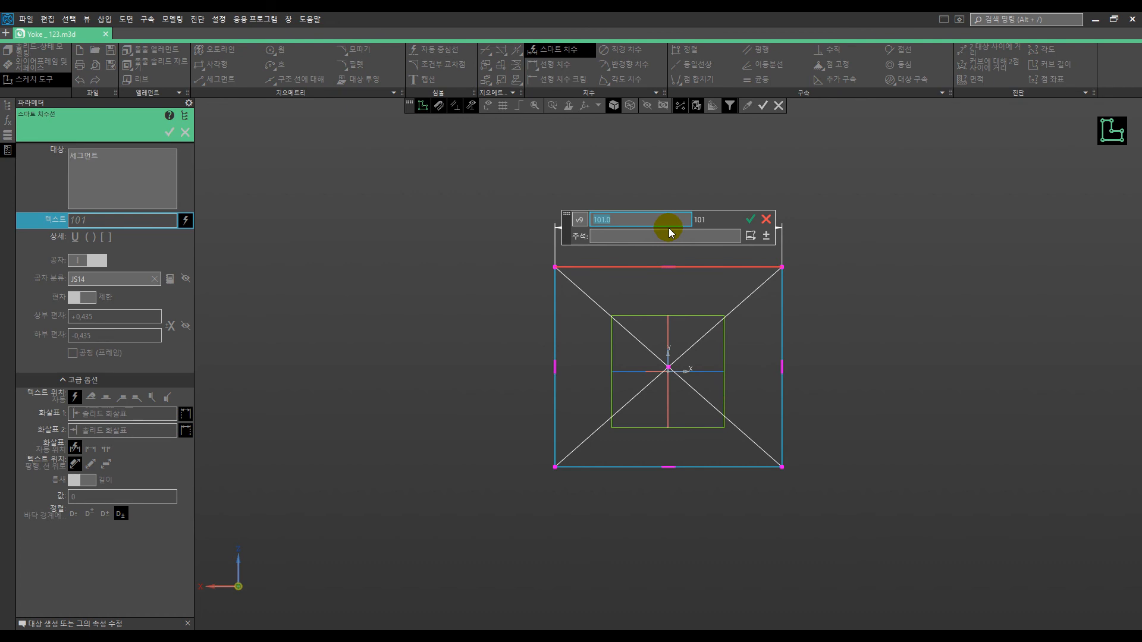
type("34")
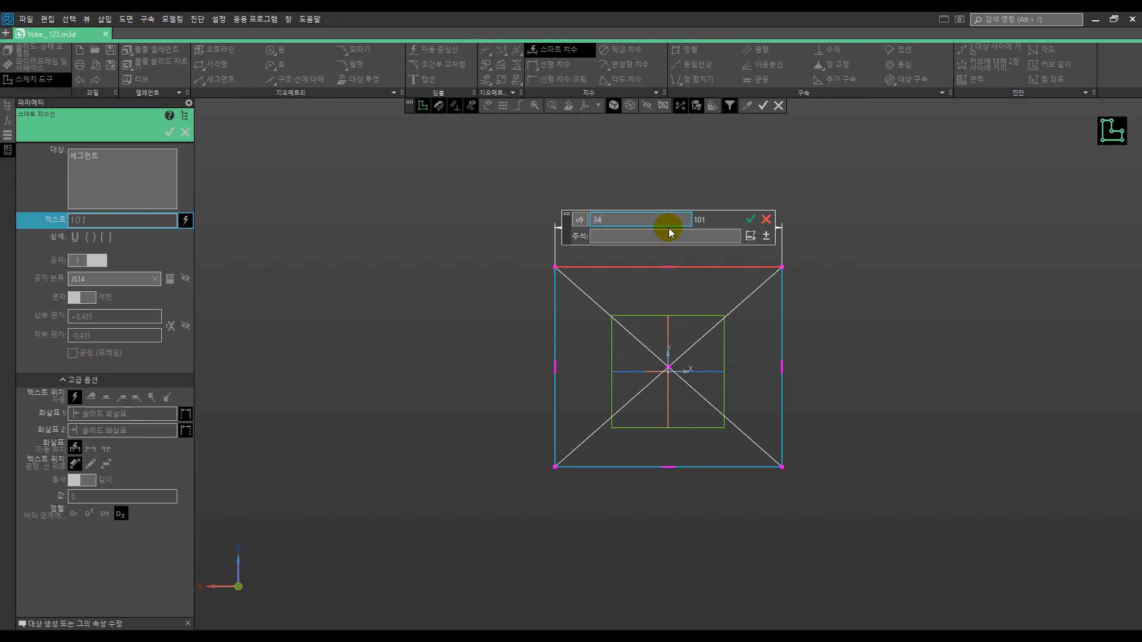
left_click(750, 219)
Add a smart dimension beside the rectangle's right edge and set its height to 70 mm
left_click(777, 319)
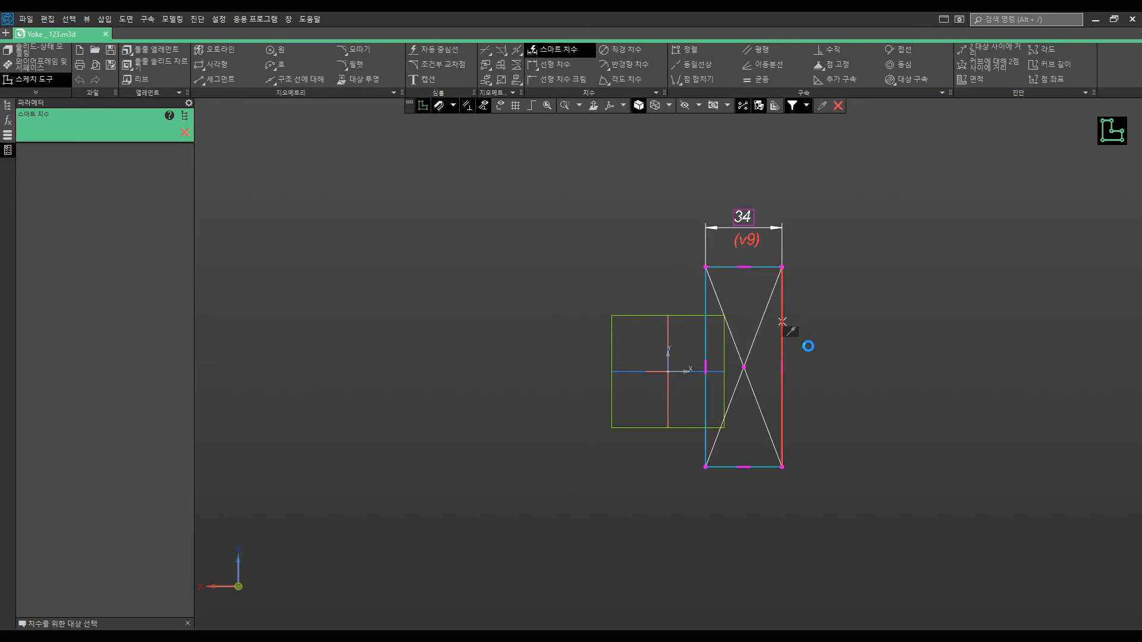
left_click(833, 369)
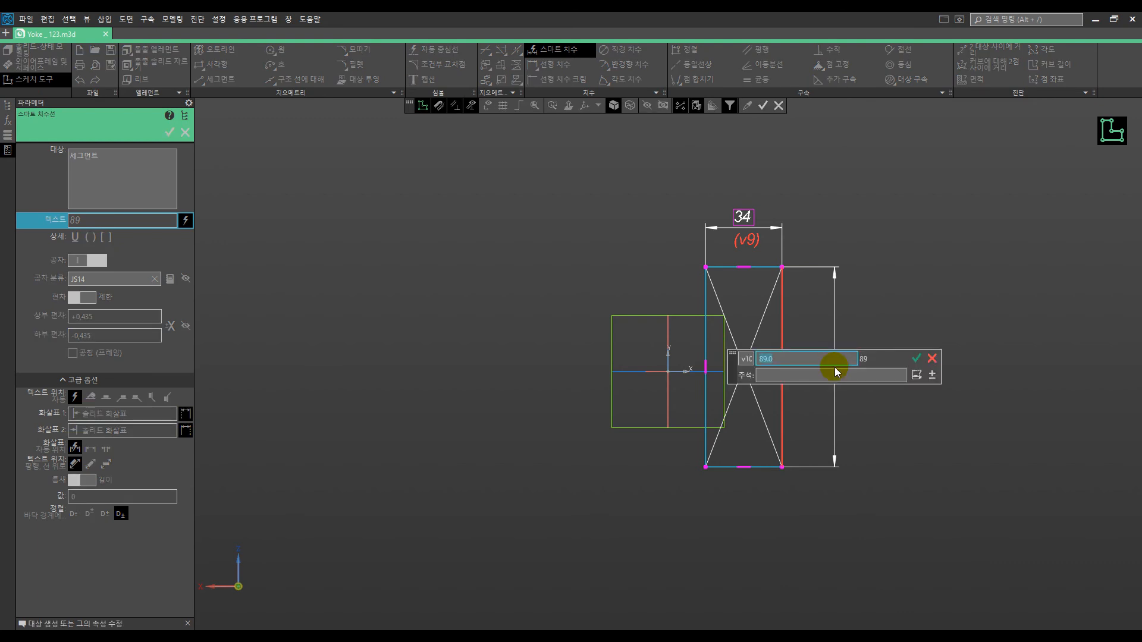
type("70")
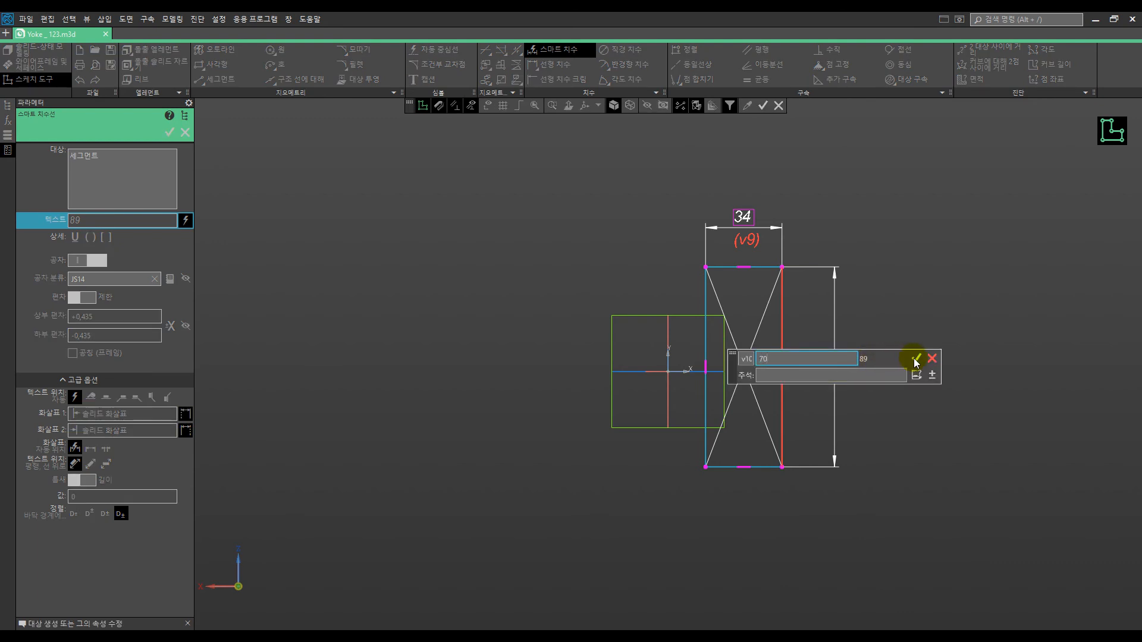
left_click(916, 358)
left_click(911, 358)
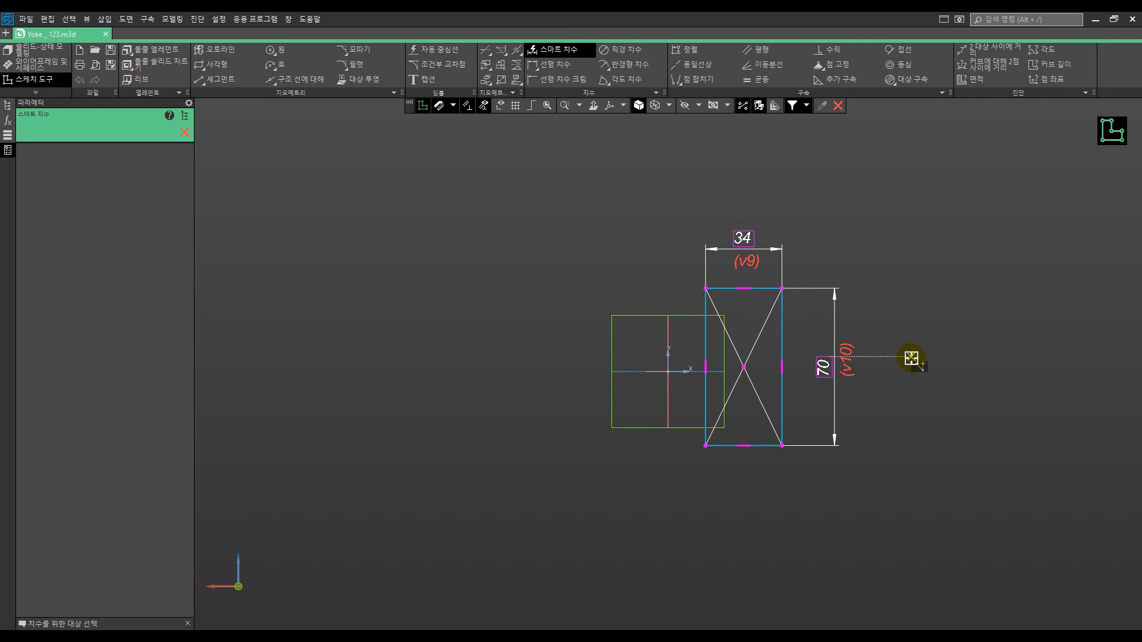
With the degrees of freedom displayed, merge the rectangle's centre point with the sketch origin and finish the sketch
left_click(505, 109)
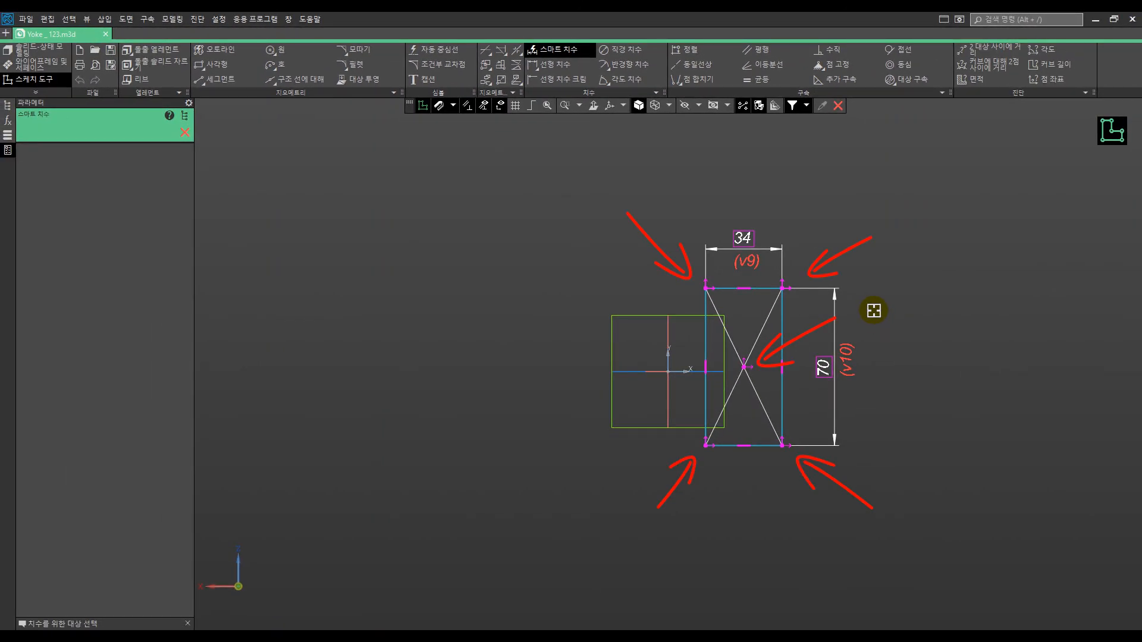
left_click(702, 80)
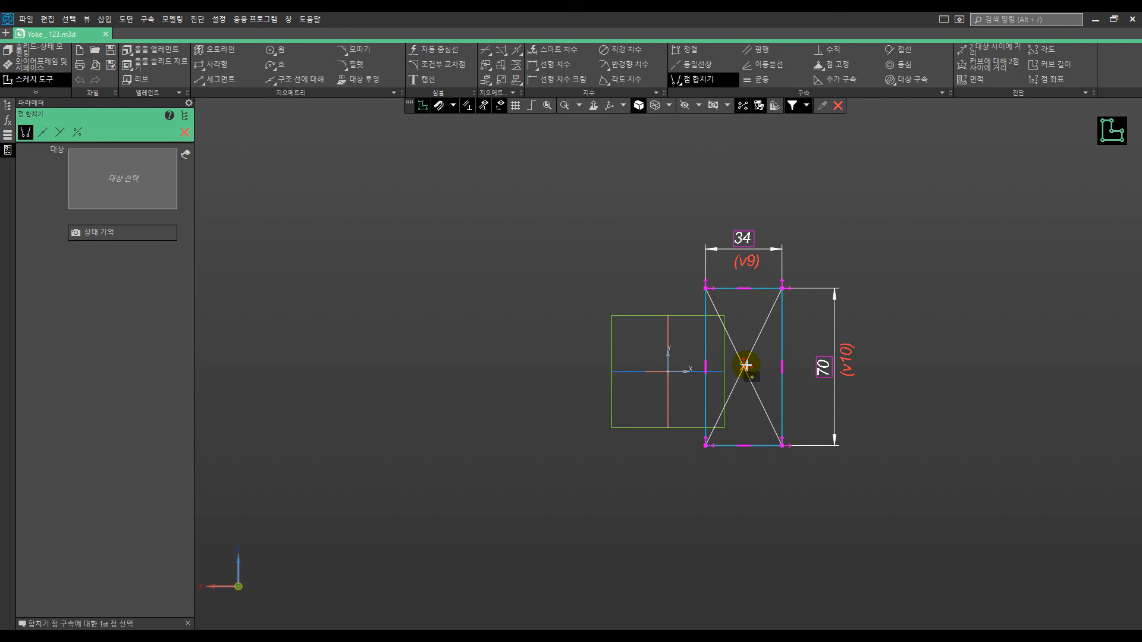
left_click(667, 373)
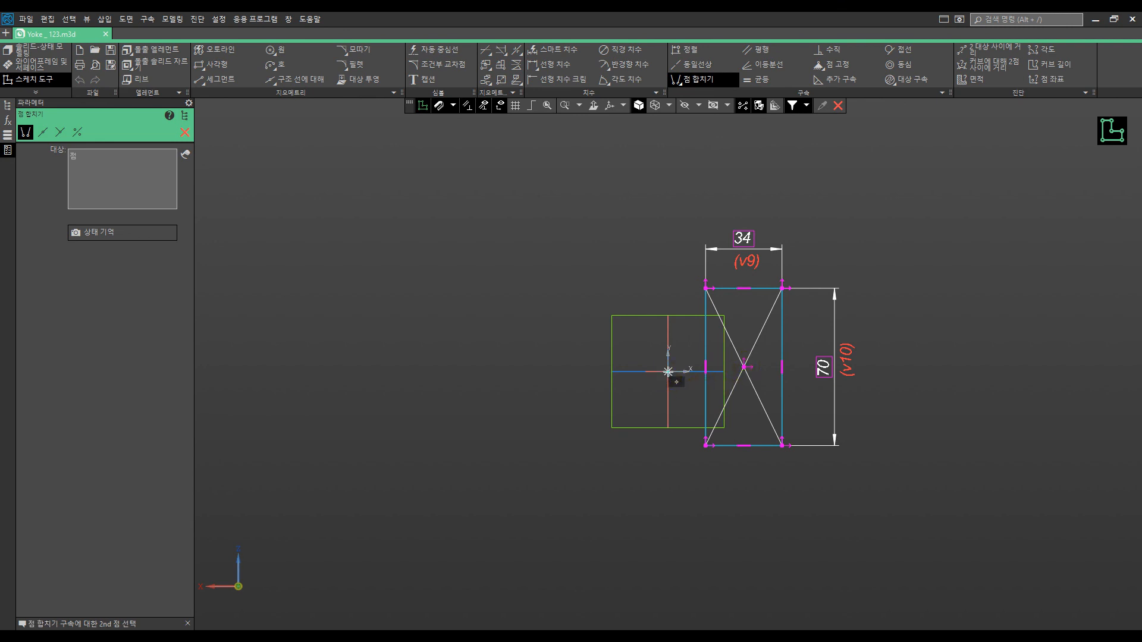
left_click(742, 368)
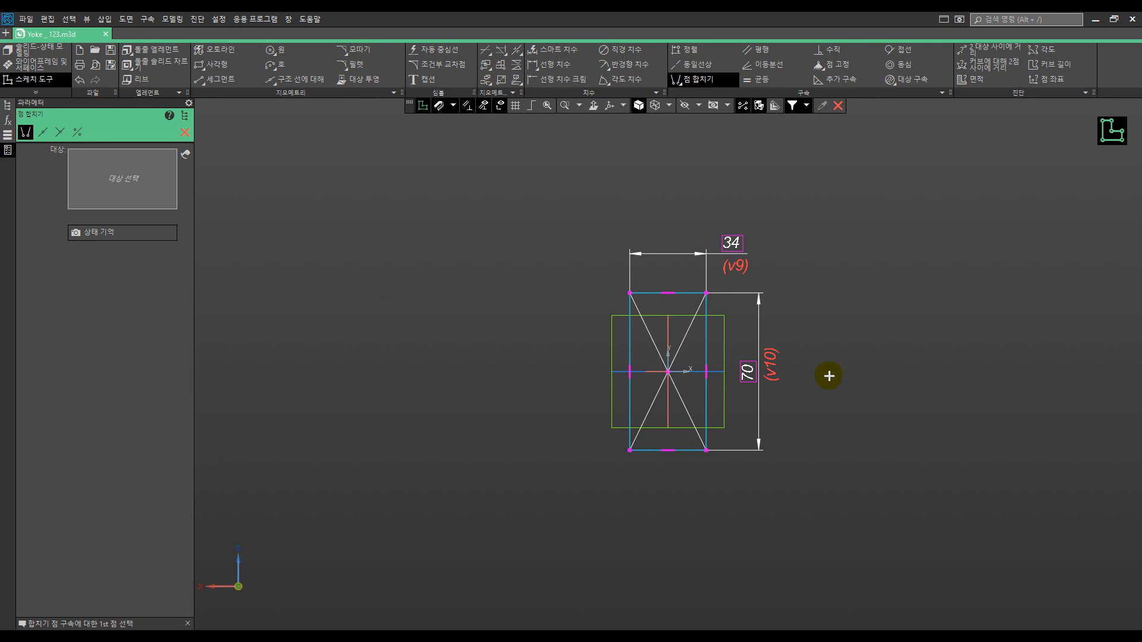
left_click(189, 135)
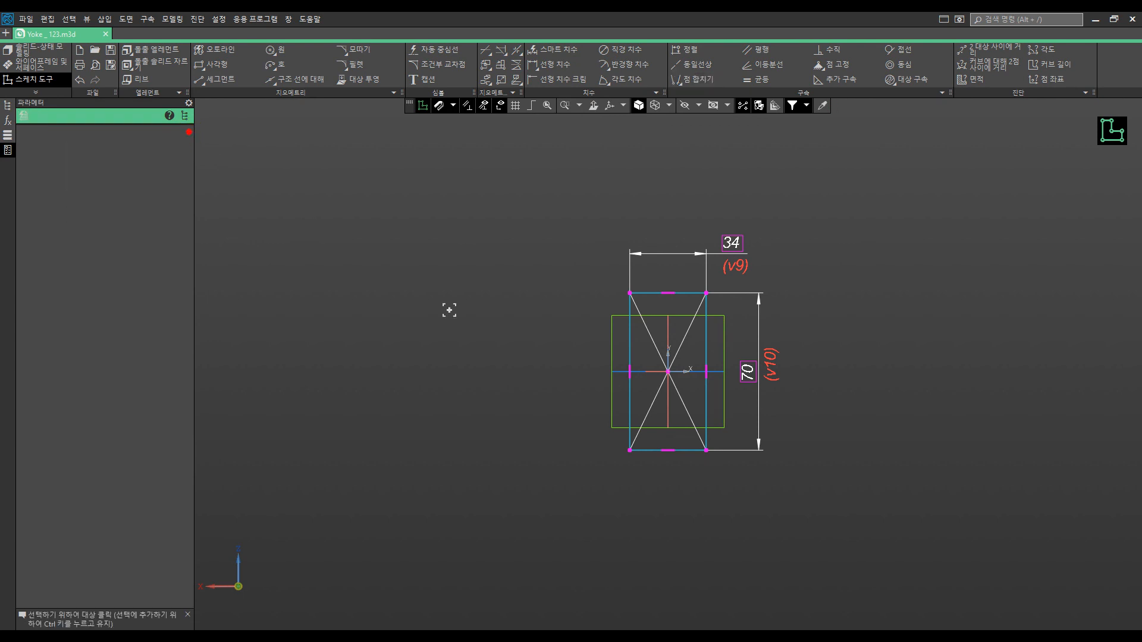
left_click(1107, 133)
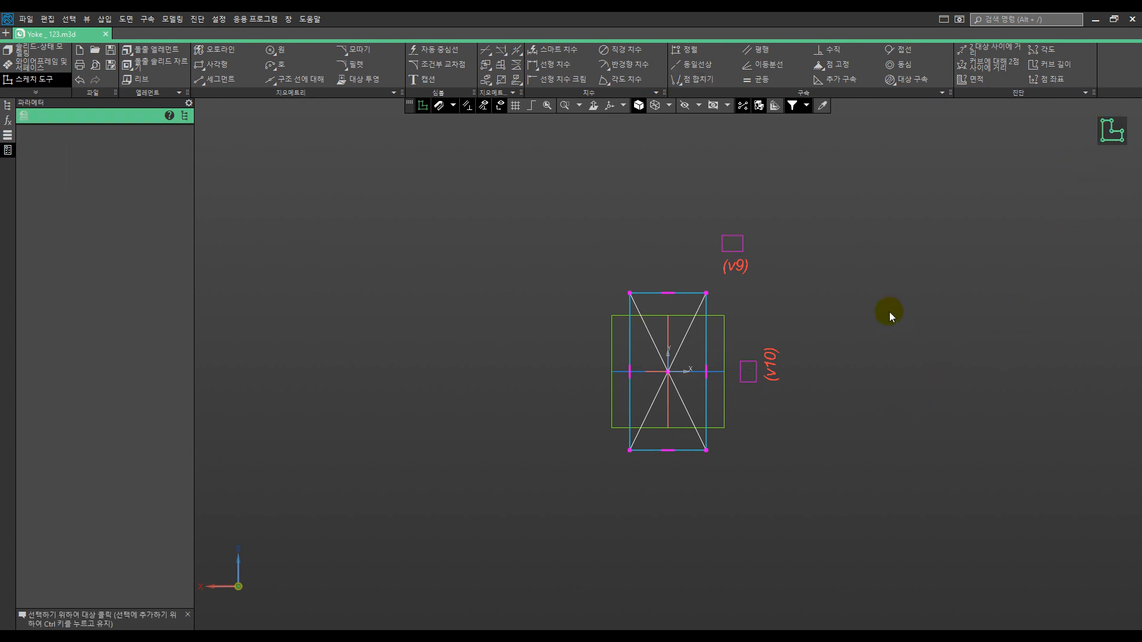